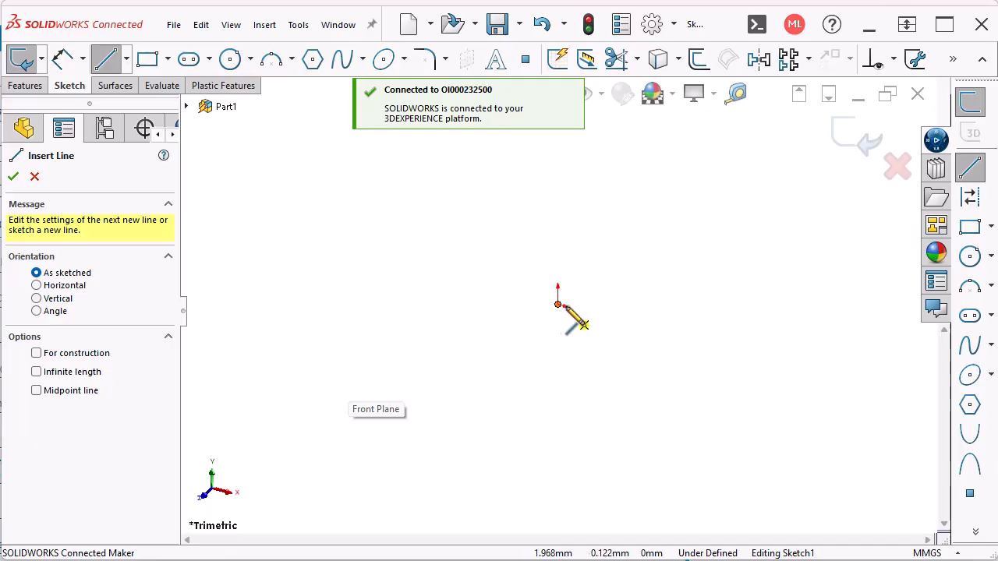
Sketch a closed four-sided profile from the origin: base about 76 mm, vertical right edge and horizontal top edge about 63 mm, slanted left edge
key(space)
drag(988, 95, 733, 130)
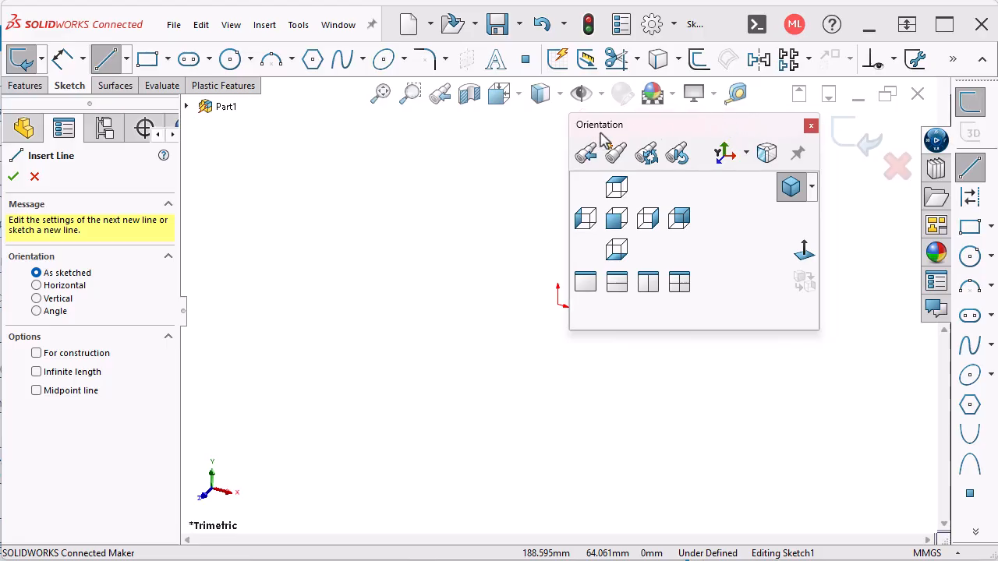
click(805, 257)
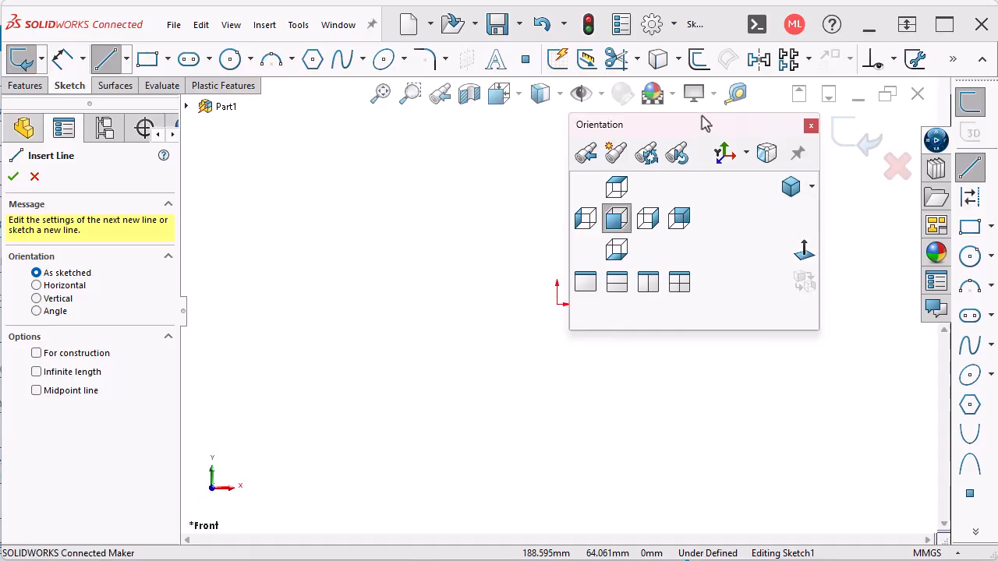
drag(682, 134, 994, 131)
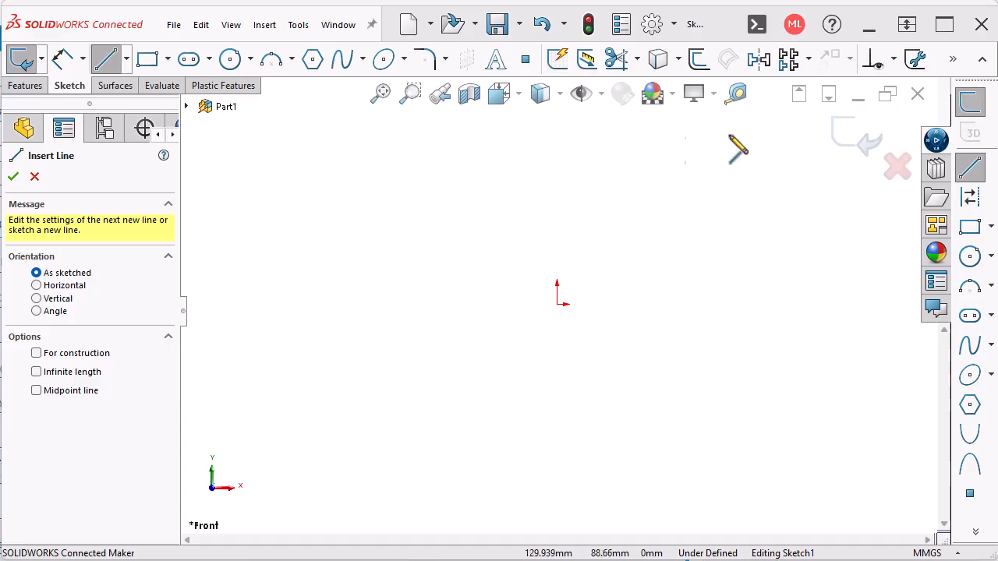
click(563, 304)
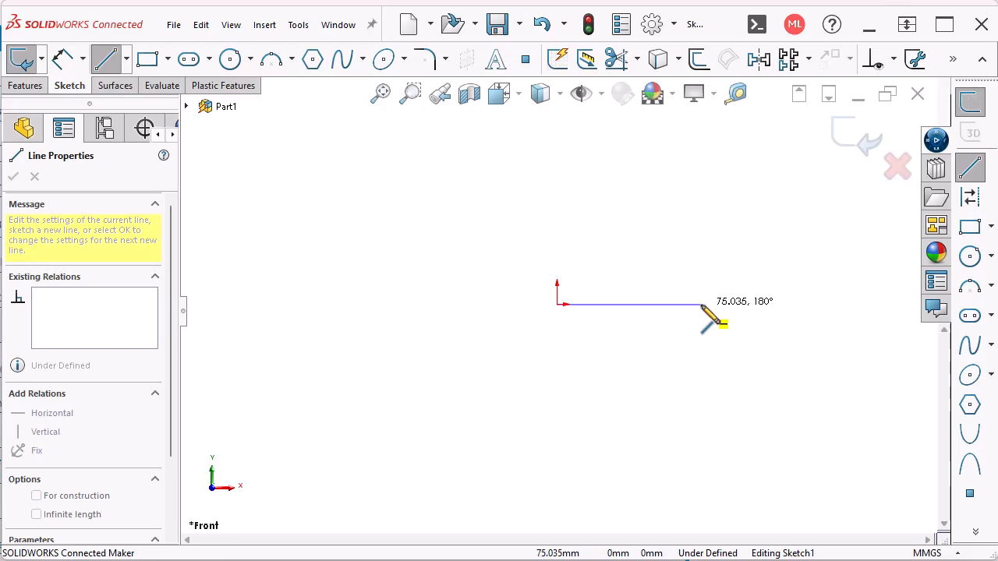
click(702, 304)
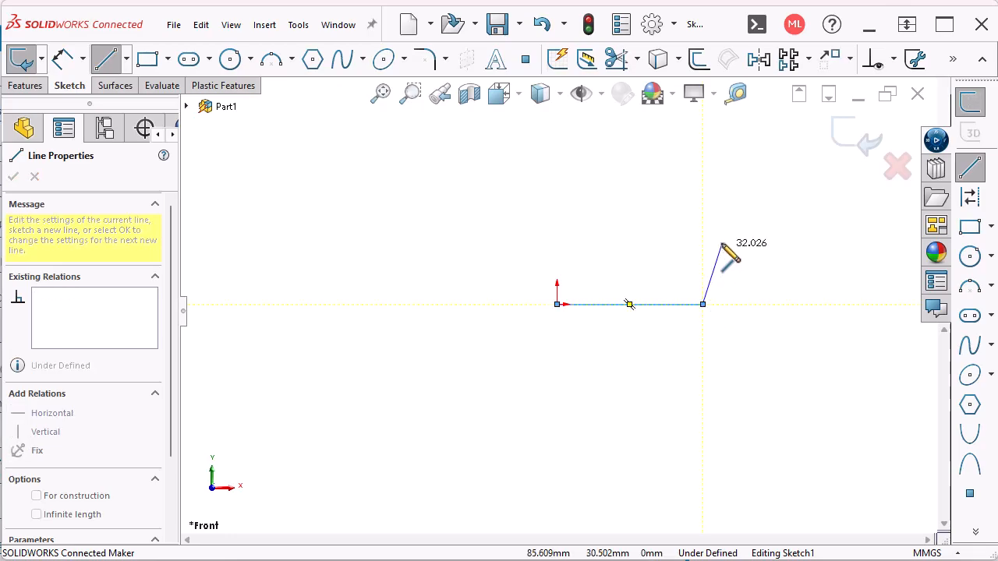
click(703, 183)
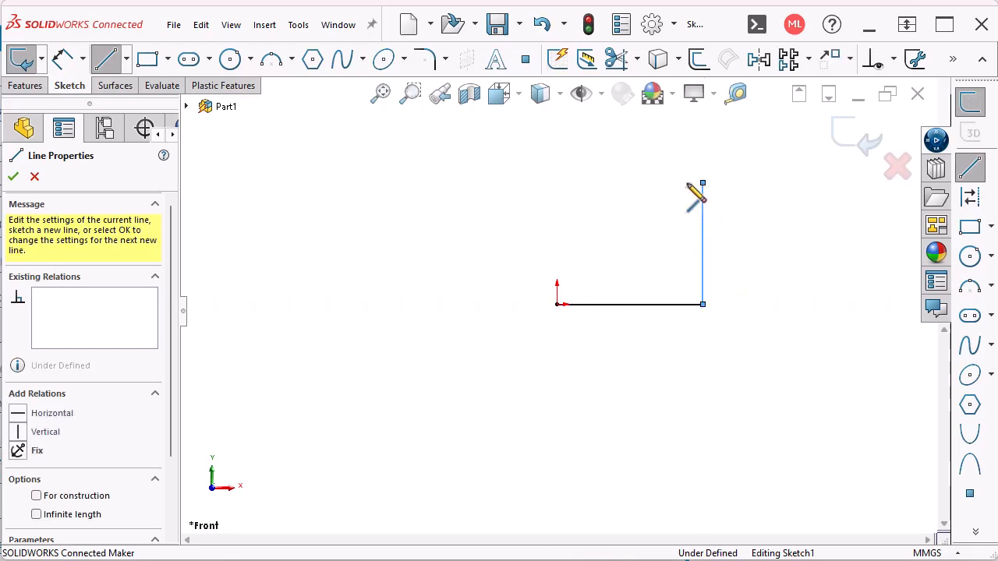
click(581, 184)
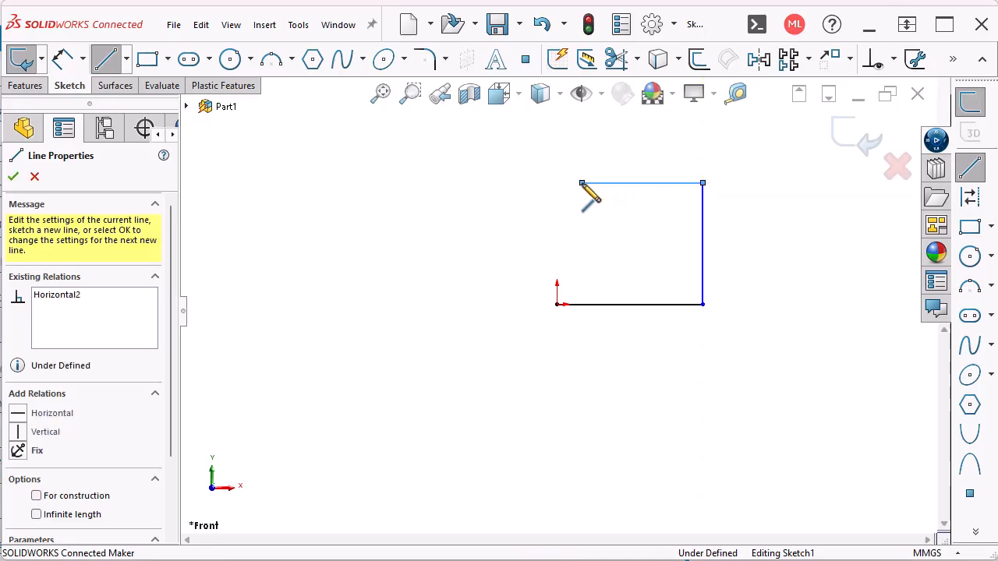
click(557, 304)
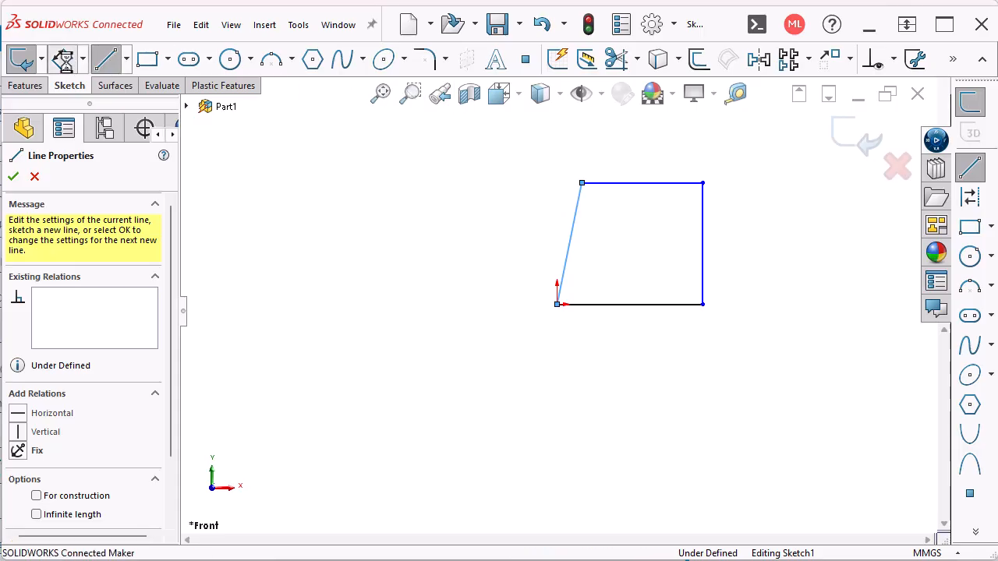
Dimension the profile's bottom edge below it, accepting its drawn length
click(62, 59)
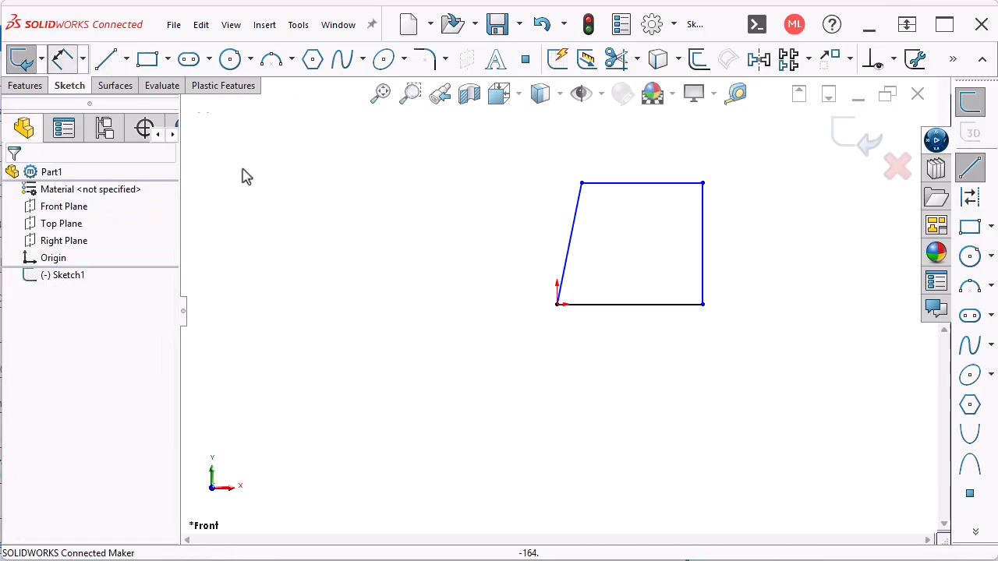
click(630, 309)
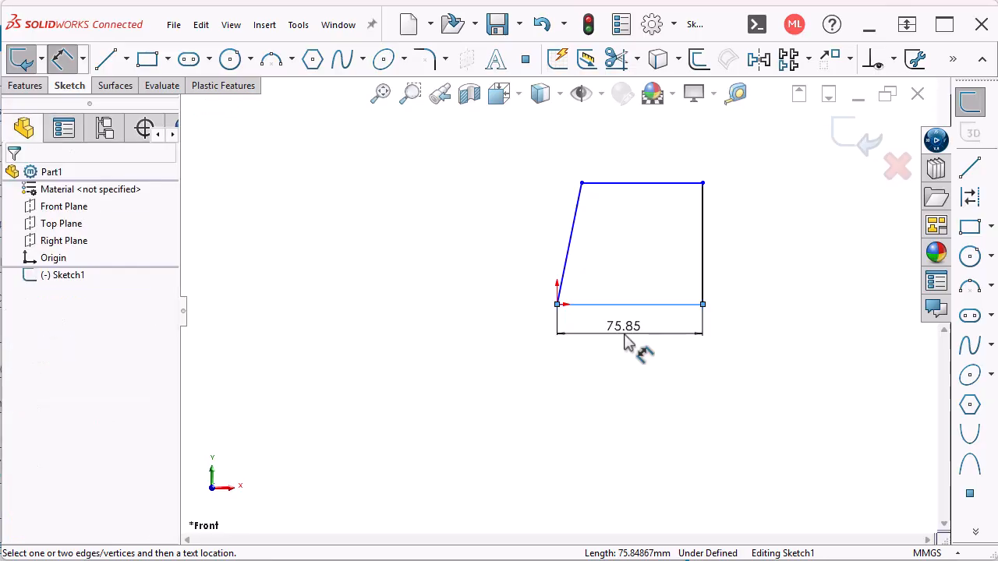
click(711, 290)
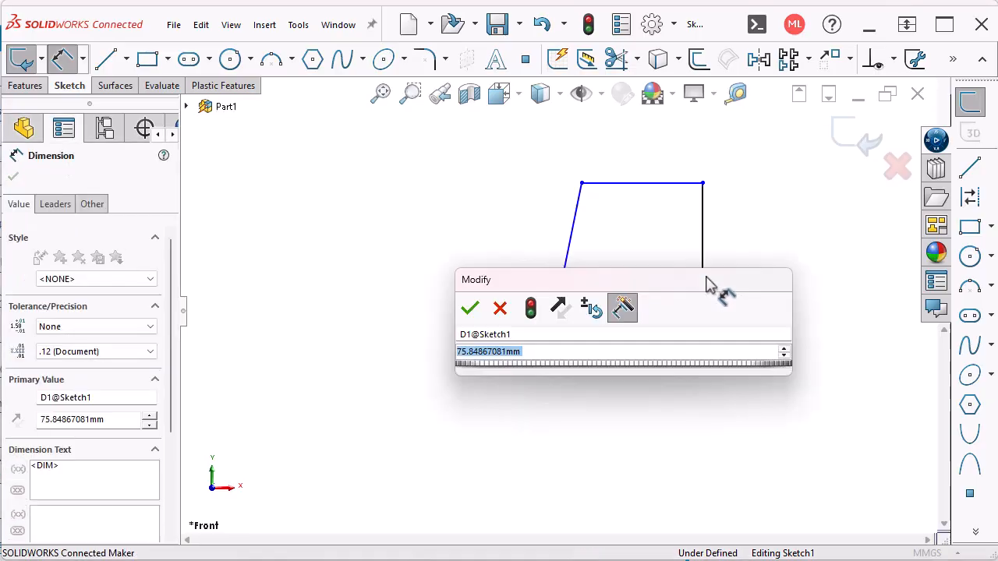
click(470, 310)
key(Escape)
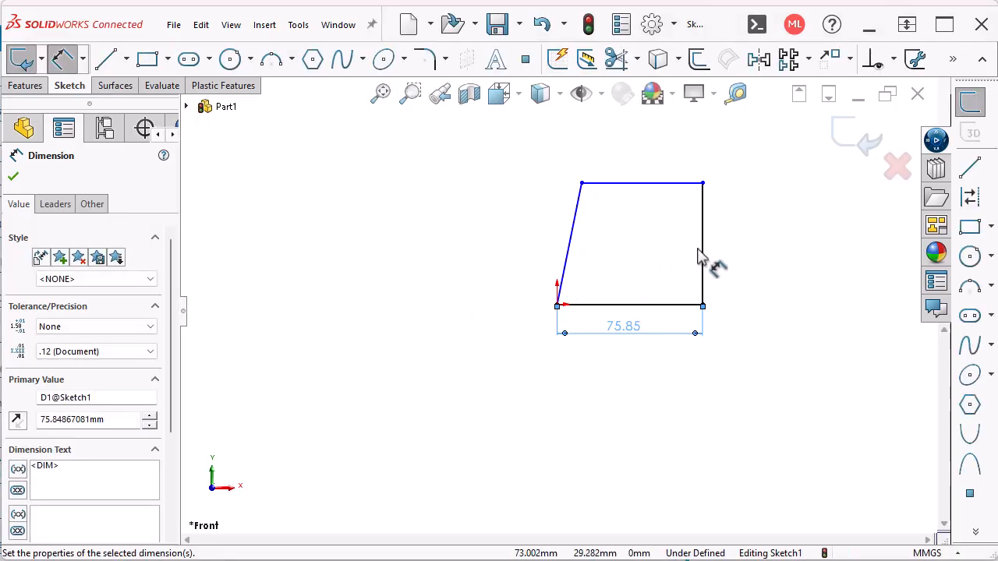
Dimension the profile's vertical right edge and its horizontal top edge, keeping their drawn lengths
click(704, 262)
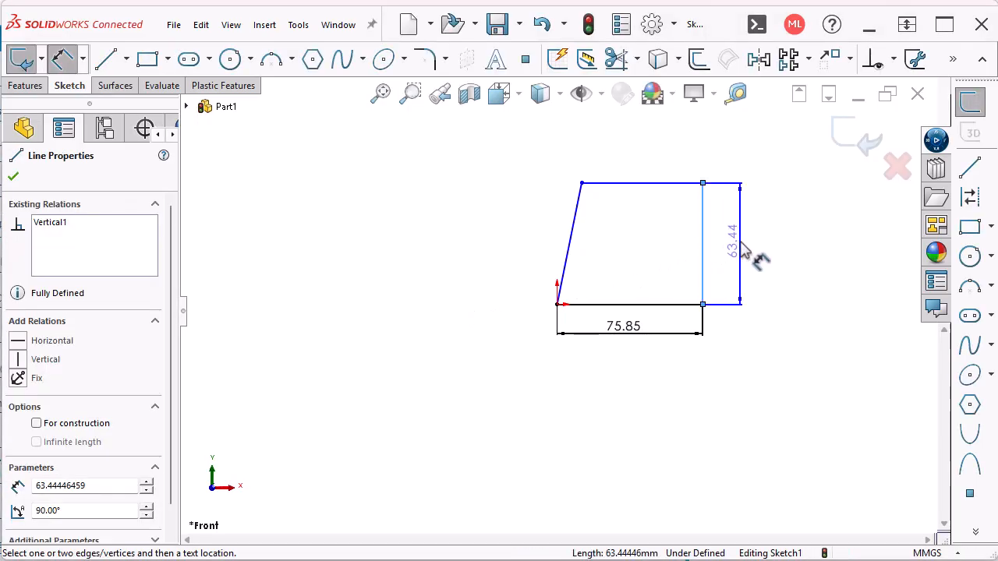
click(760, 263)
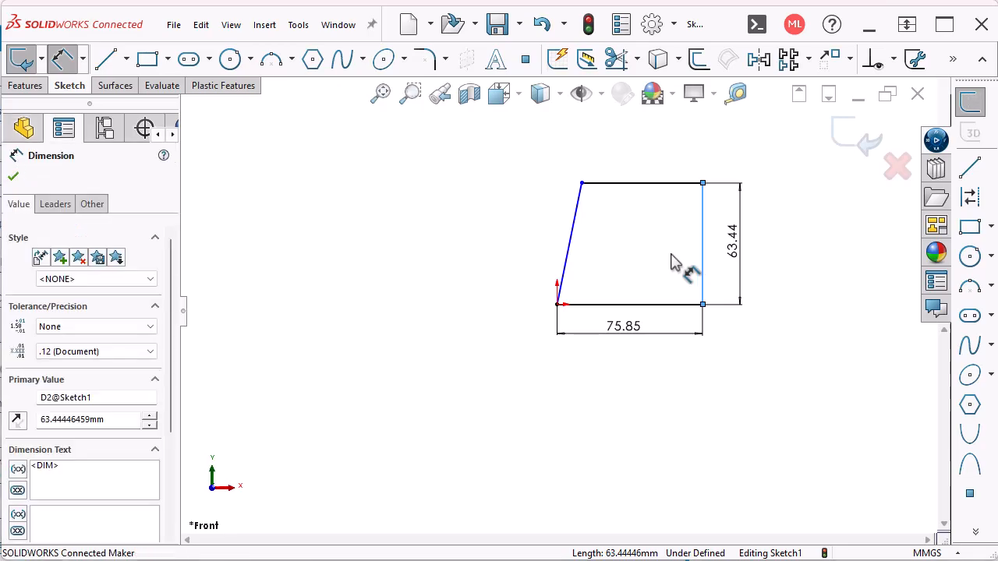
click(586, 218)
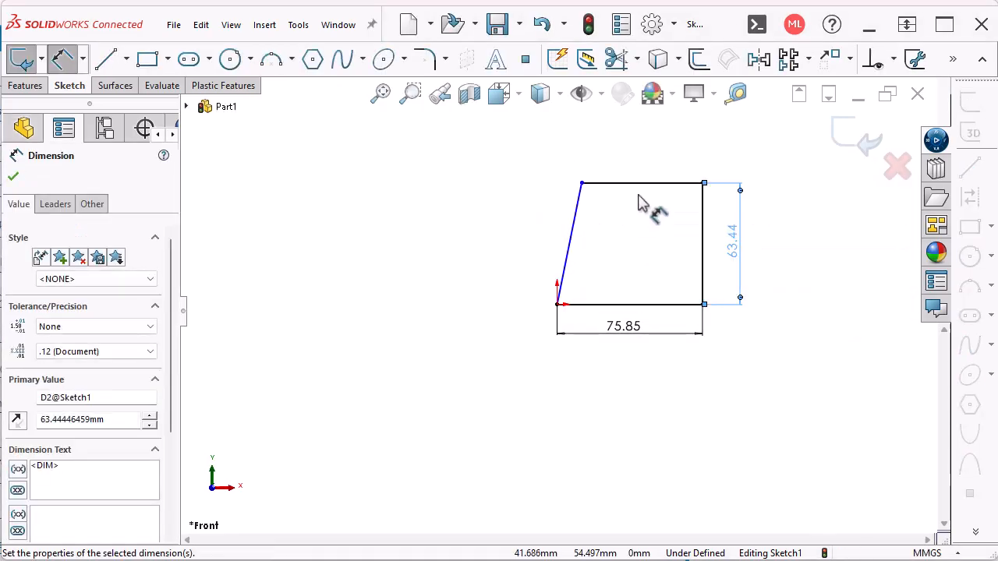
click(647, 186)
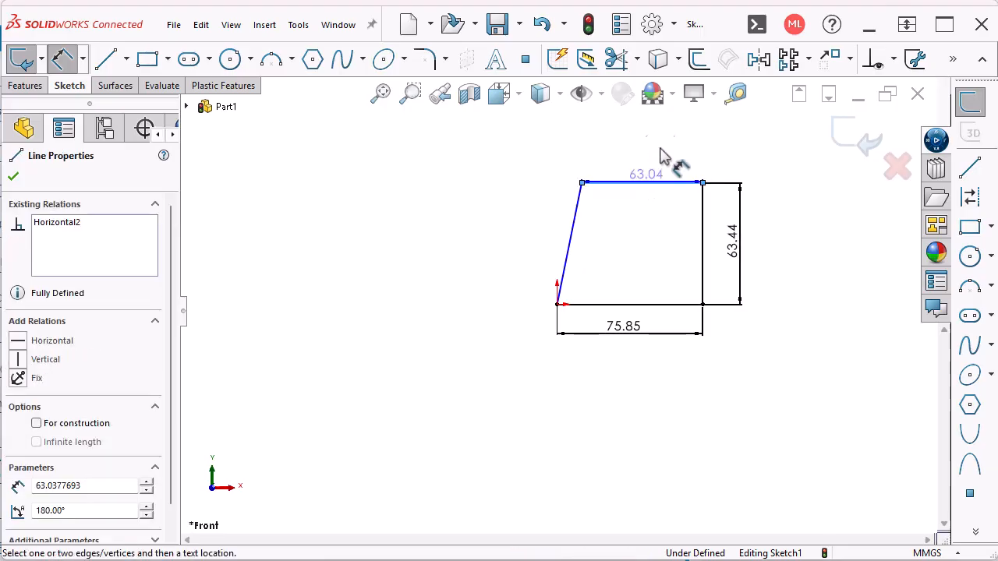
click(649, 160)
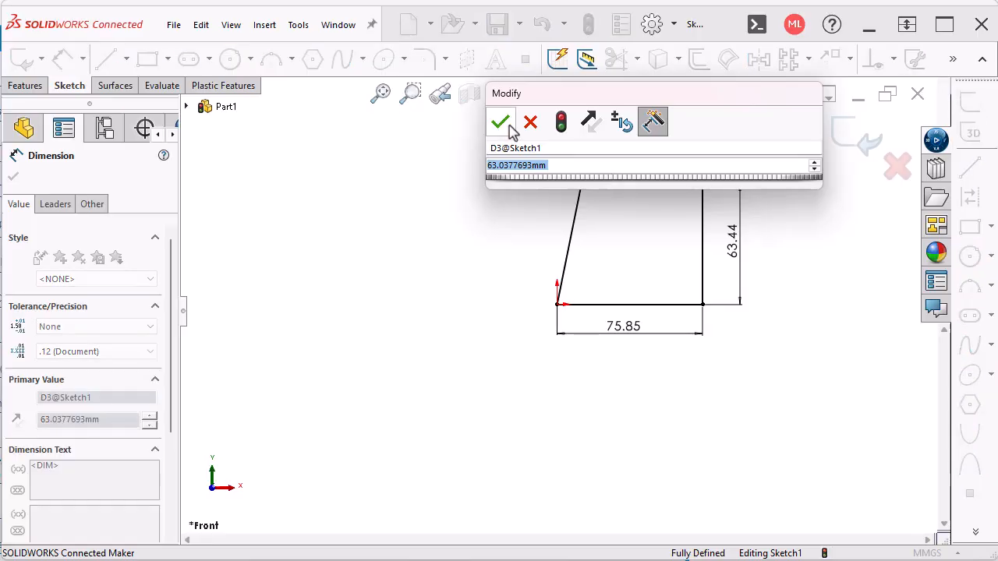
click(502, 124)
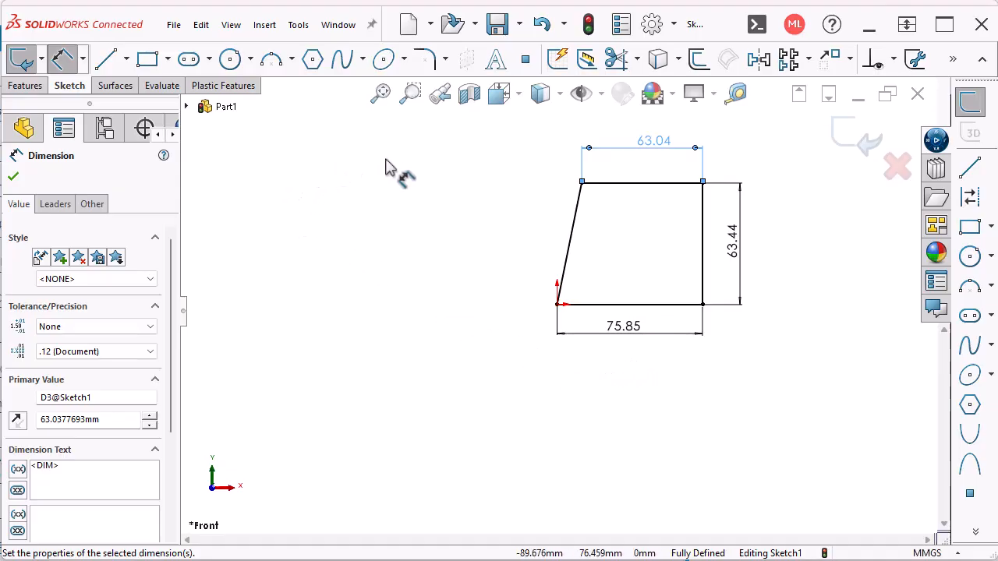
Examine the relation belonging to the top edge's dimension with Display/Delete Relations
click(896, 62)
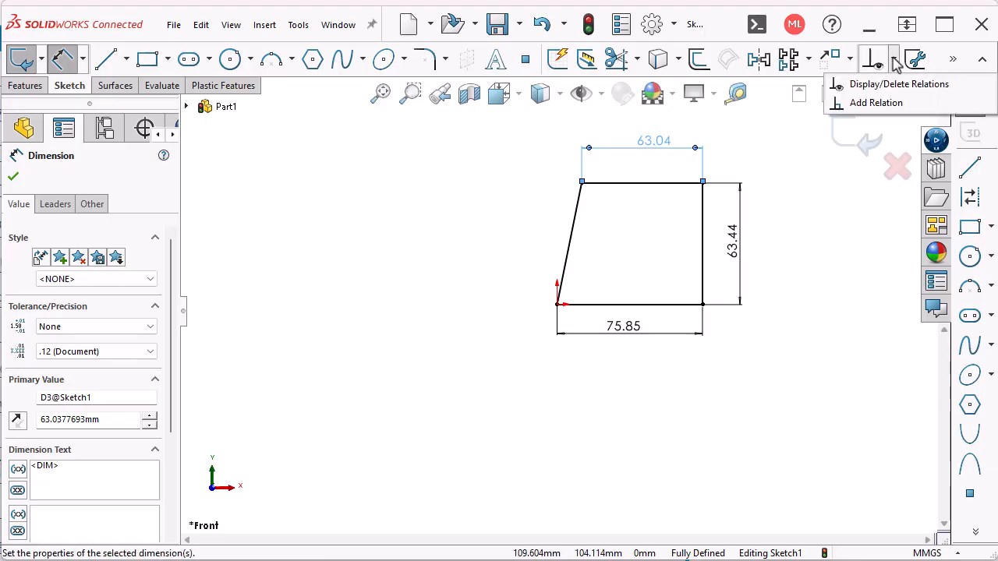
click(873, 85)
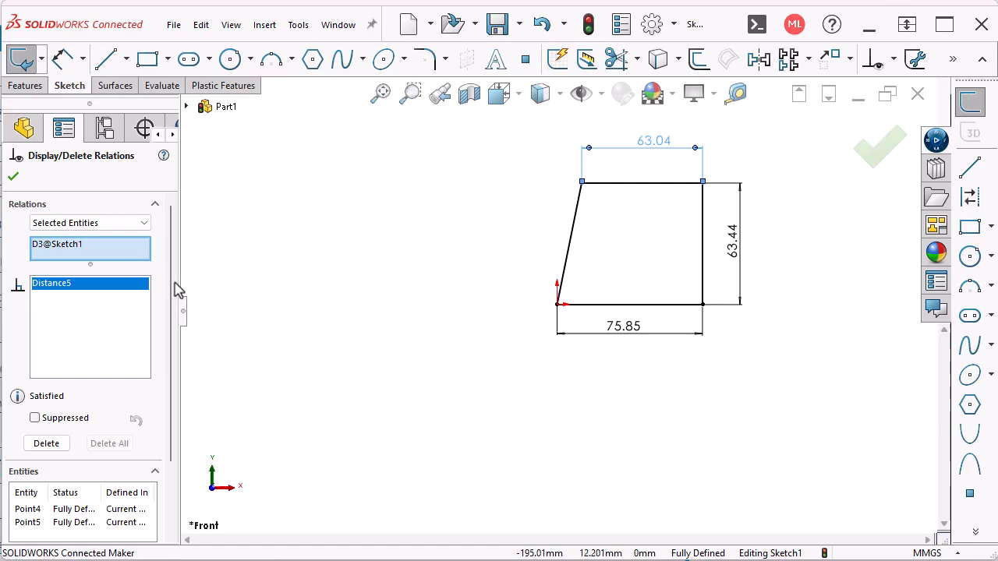
mouse_move(171, 285)
mouse_down()
mouse_move(176, 360)
mouse_move(171, 353)
mouse_up()
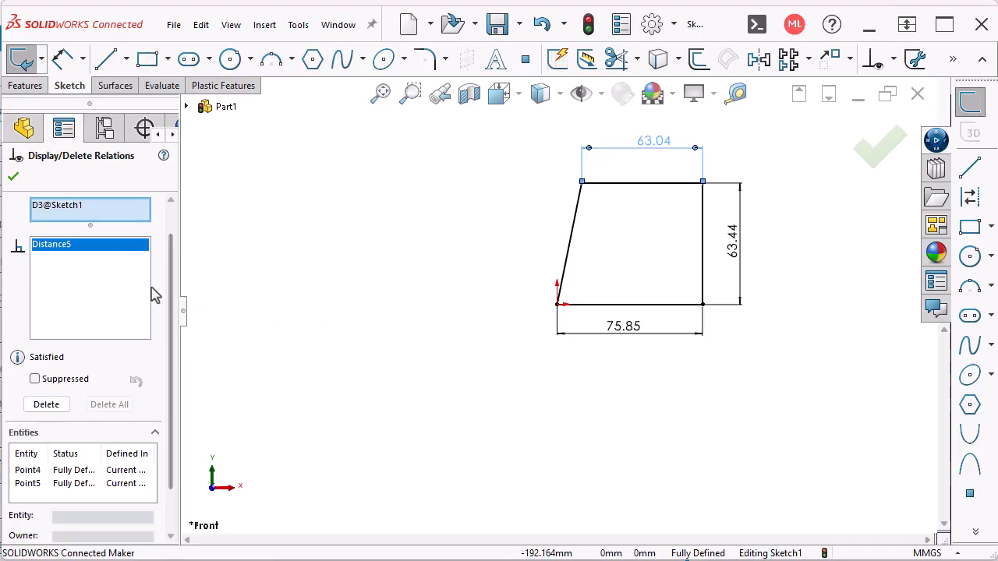
Clear the entity selection, window-select the profile and examine the relations of its lines and dimensions
right_click(69, 210)
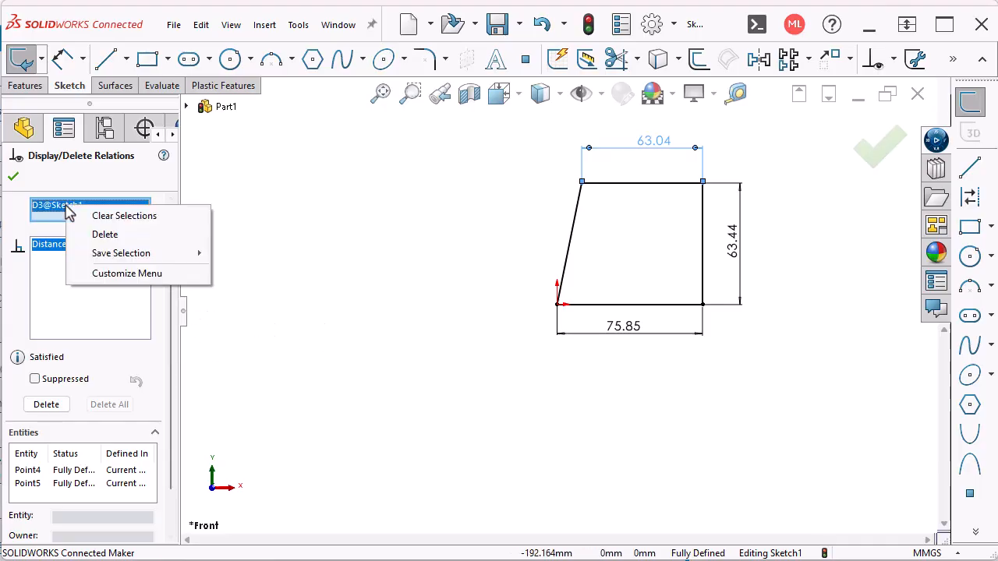
click(121, 218)
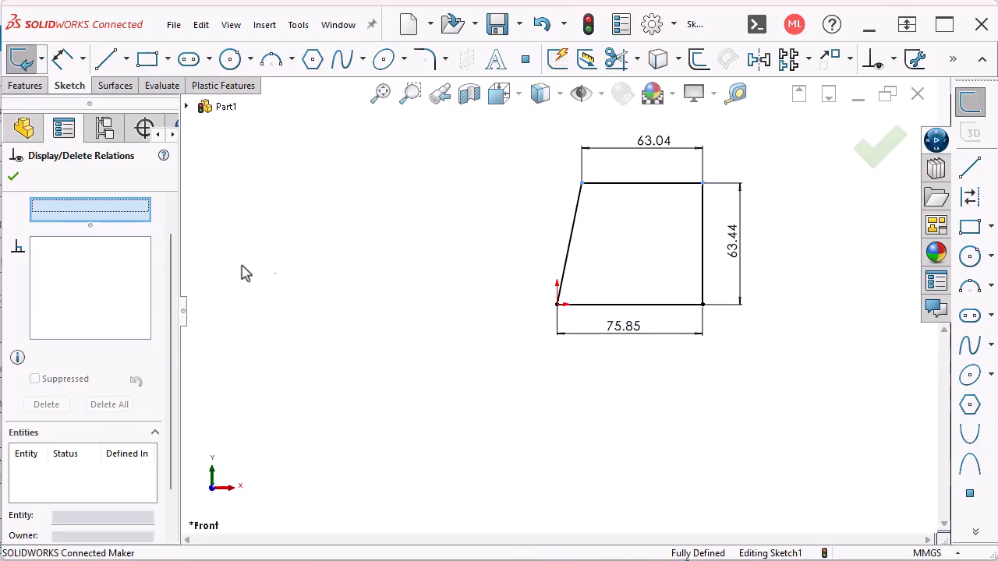
mouse_move(519, 147)
mouse_down()
mouse_move(657, 275)
mouse_move(773, 354)
mouse_up()
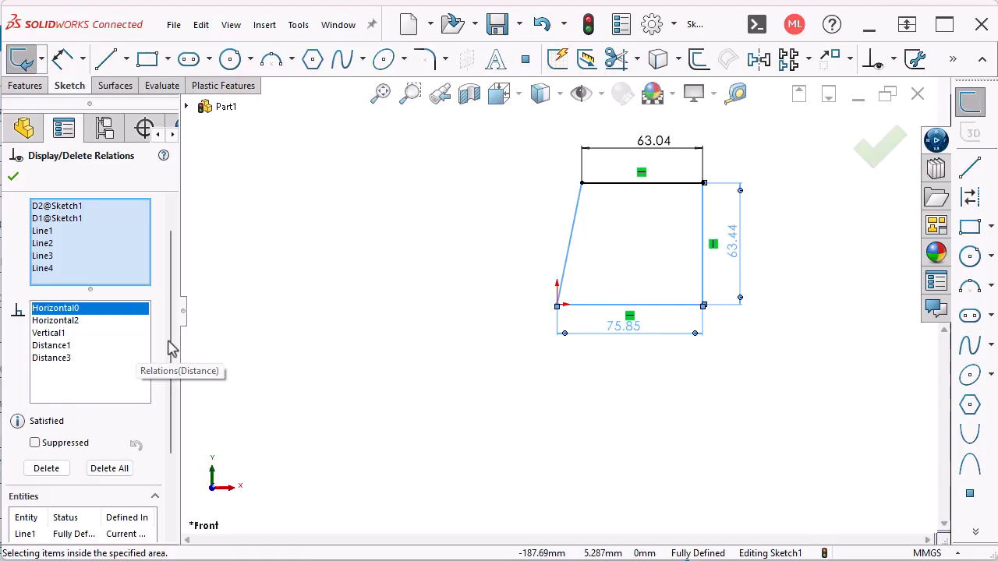
drag(176, 346, 156, 478)
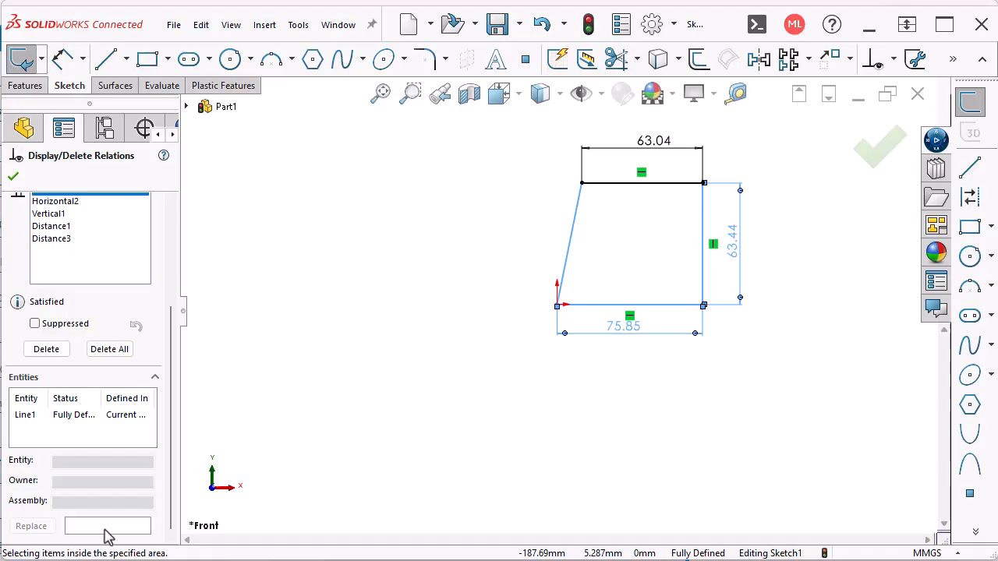
click(13, 177)
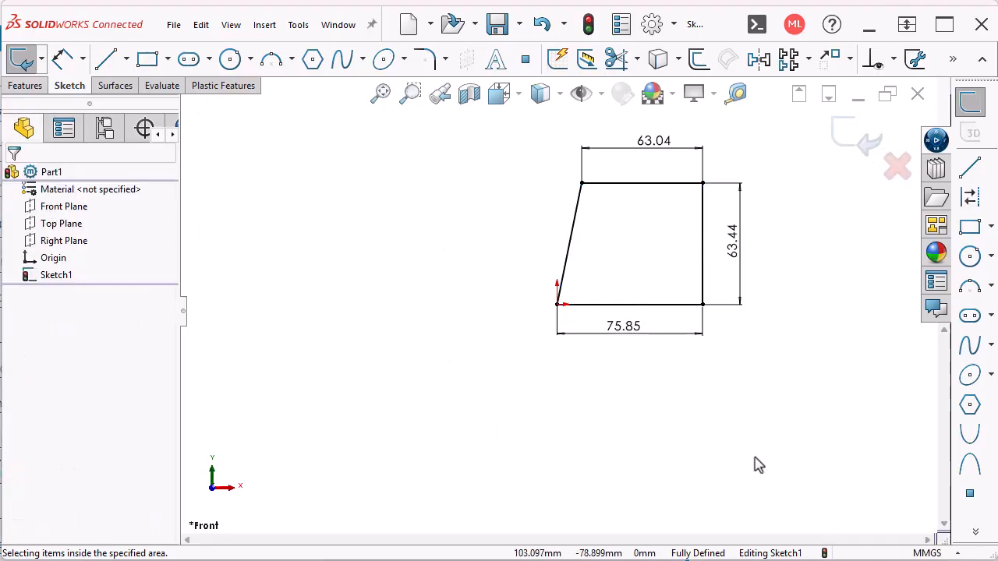
Draw a large open Partial Ellipse below and left of the profile, with radii of about 82 mm and 34 mm
click(969, 434)
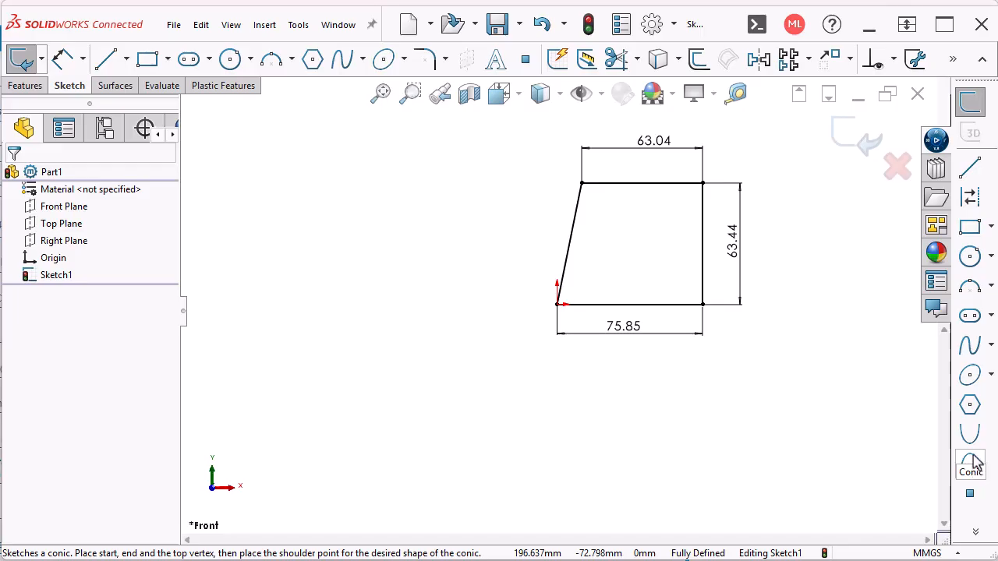
click(990, 376)
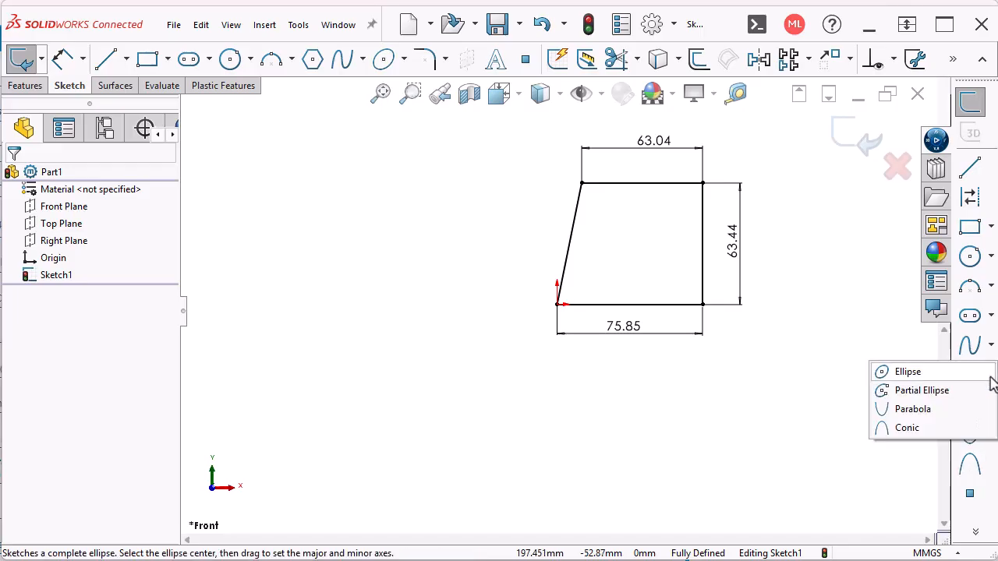
click(935, 396)
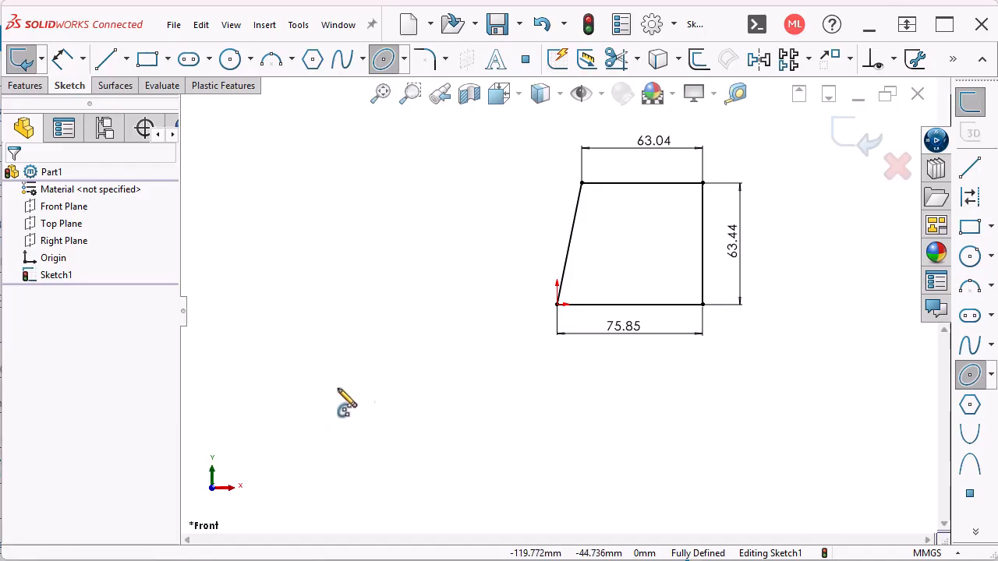
click(467, 346)
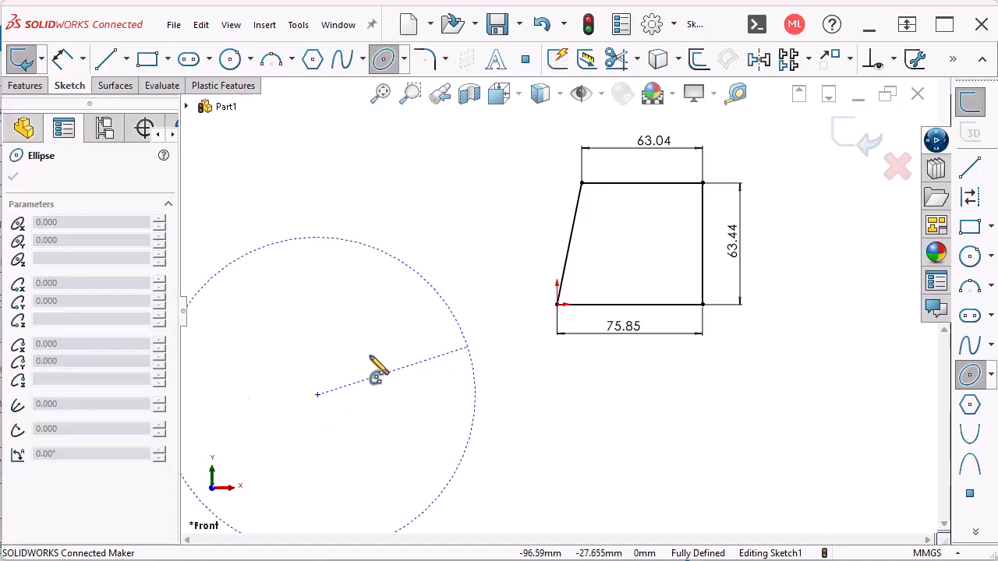
click(393, 317)
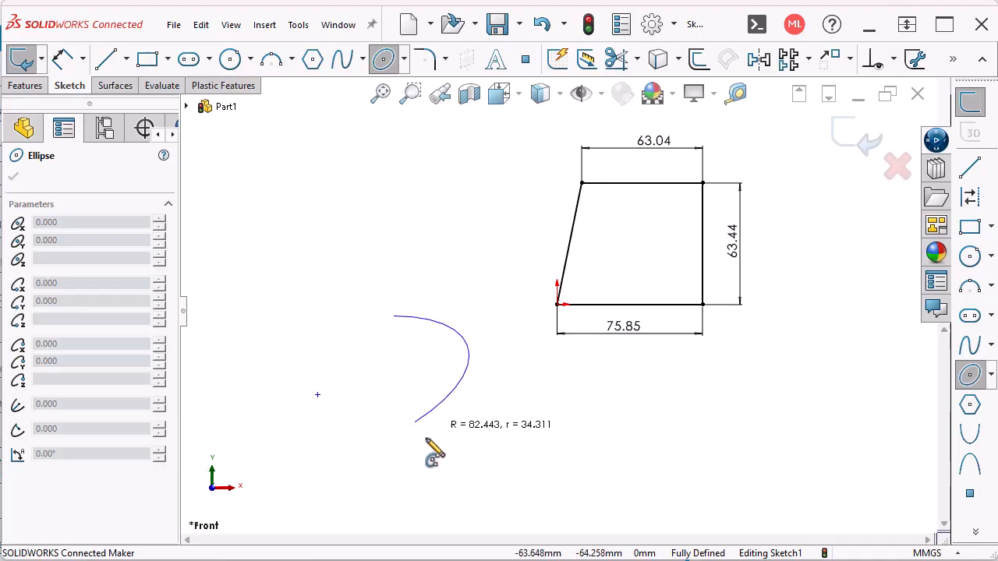
click(269, 367)
scroll(305, 403, up, 2)
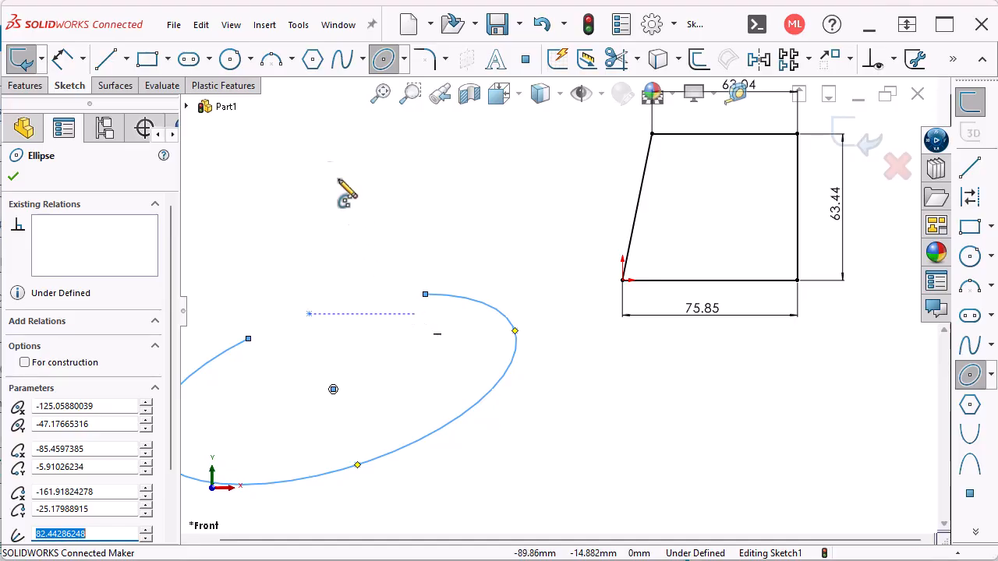
Exit the sketch and select Sketch1 in the feature tree
click(858, 144)
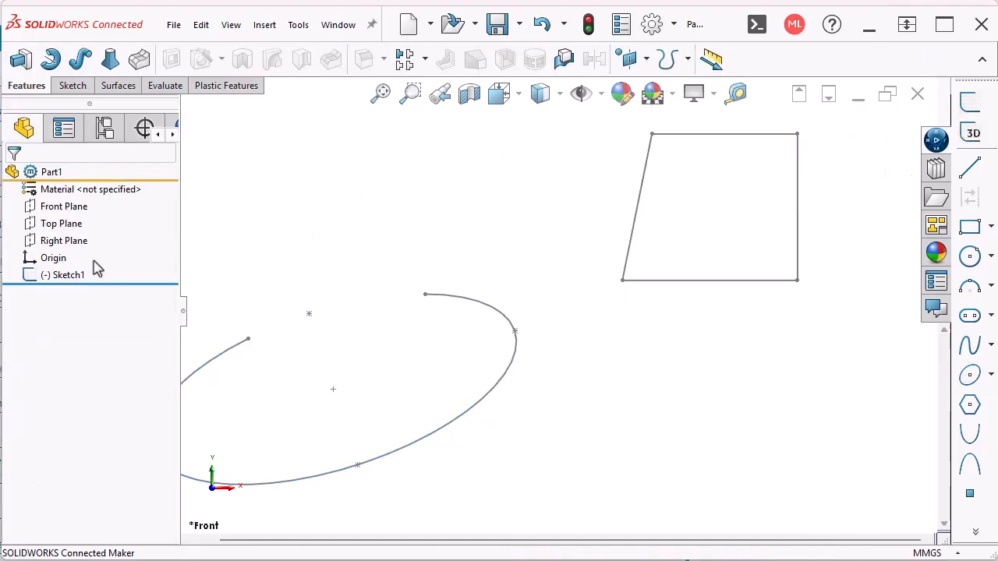
right_click(61, 282)
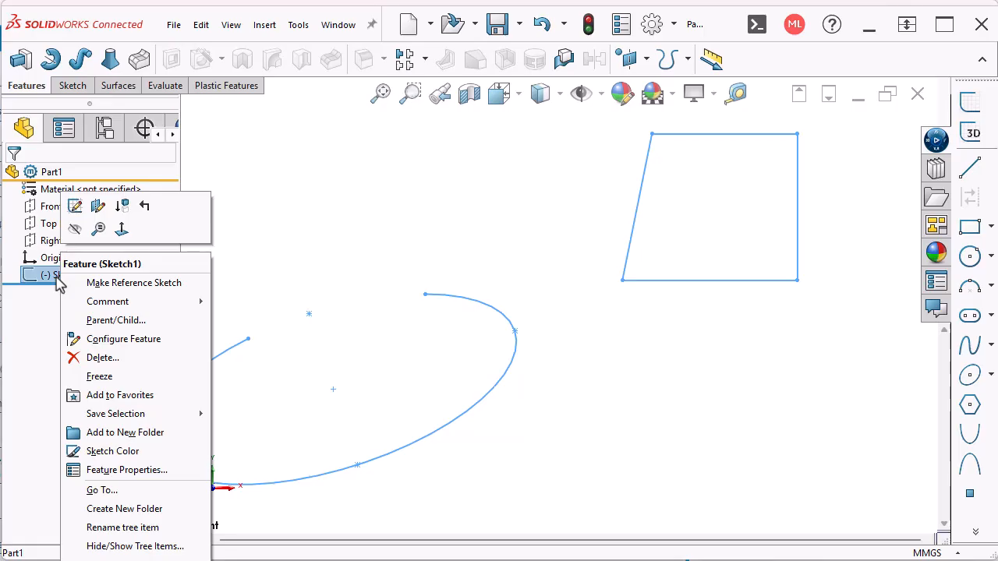
click(270, 239)
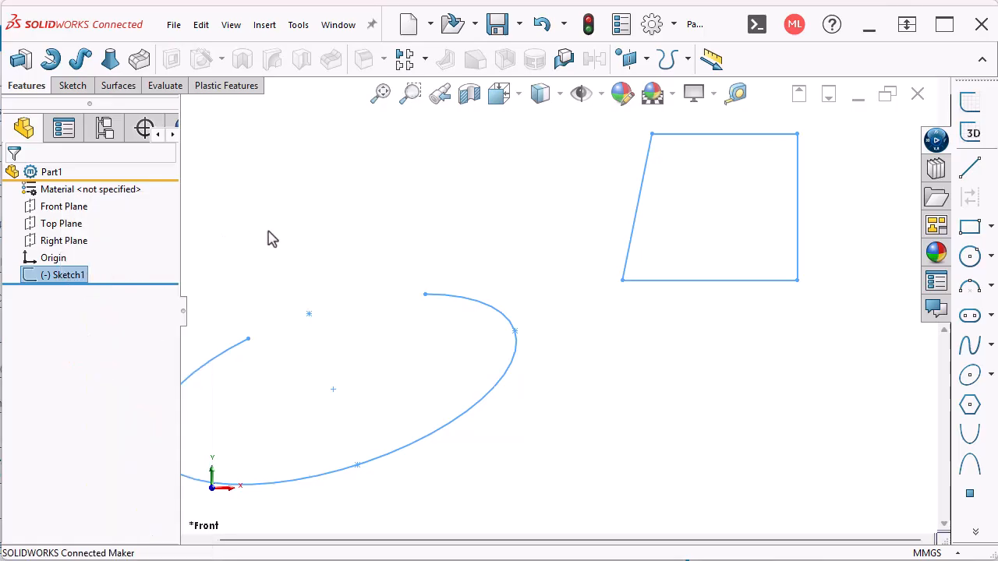
Reveal the display state columns beside the feature tree and hide Sketch1
click(62, 278)
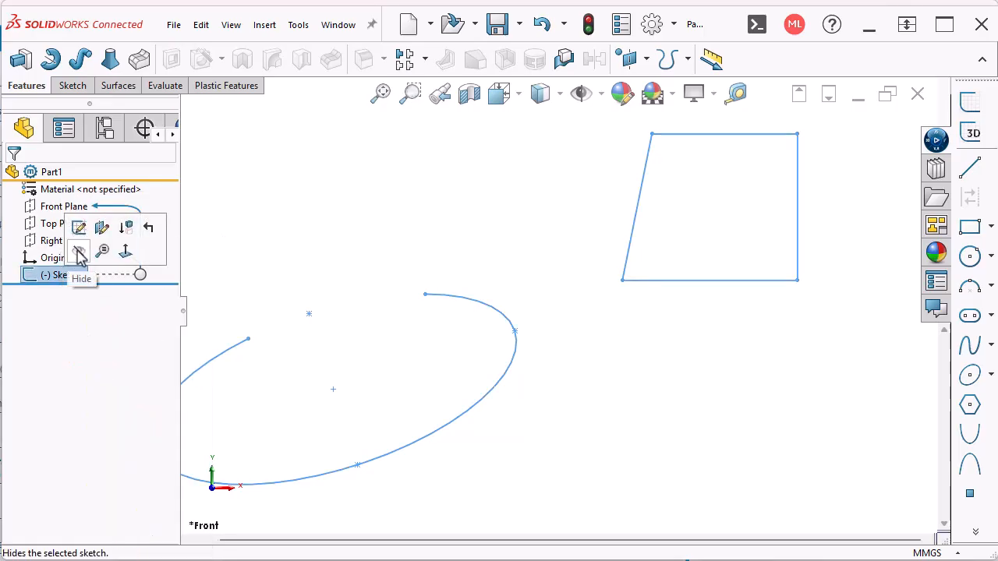
click(245, 215)
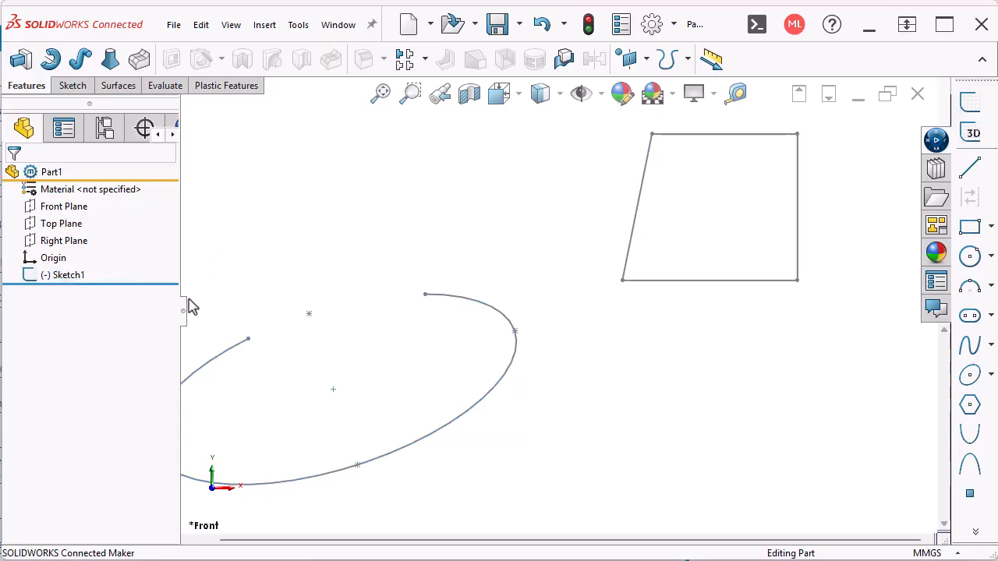
drag(181, 318, 298, 312)
click(287, 130)
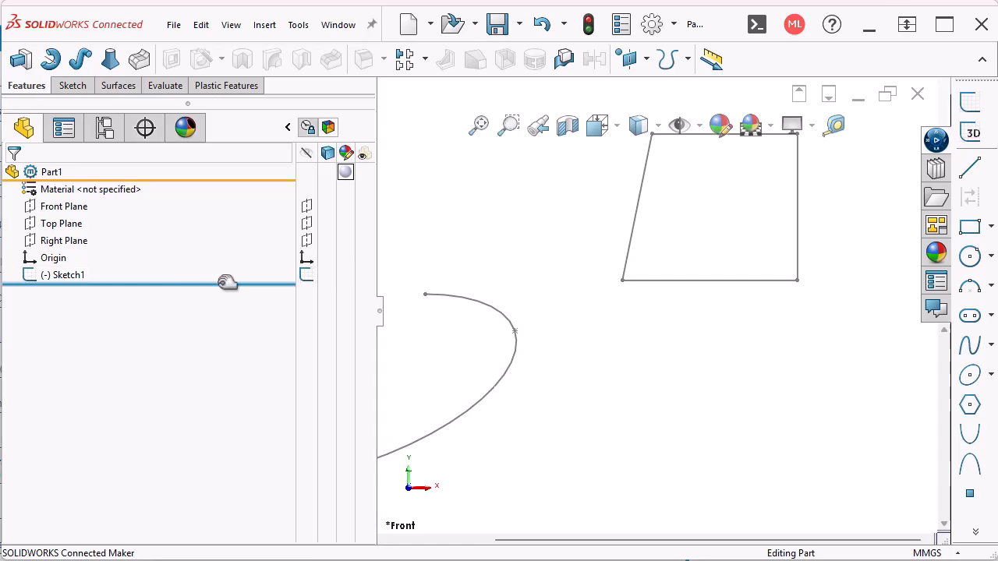
mouse_move(316, 308)
mouse_down()
mouse_move(232, 326)
mouse_move(193, 292)
mouse_up()
click(166, 276)
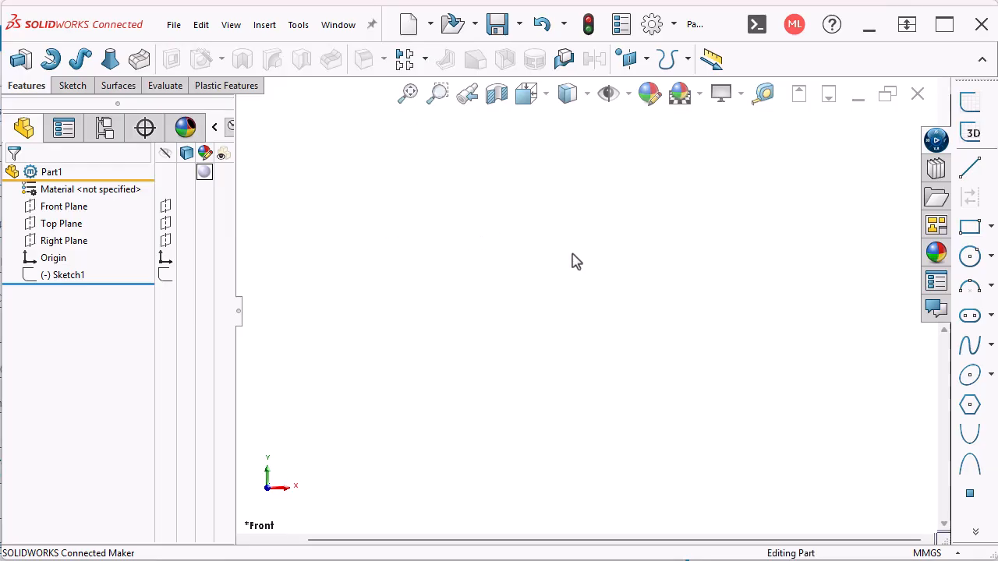
Start a 3D sketch and draw three connected lines from the origin: along X, about 72 mm up along Y, and back along X
click(972, 136)
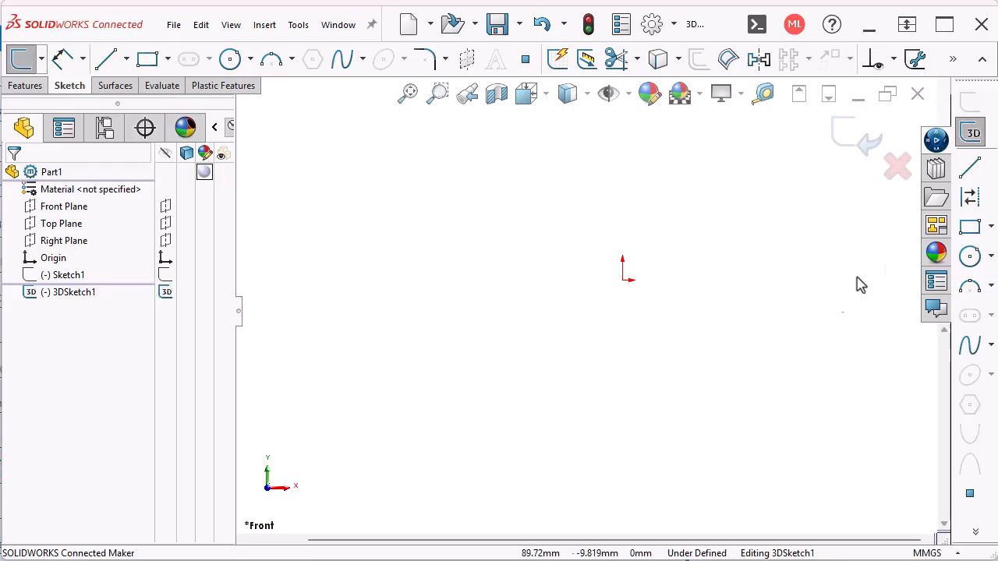
click(970, 167)
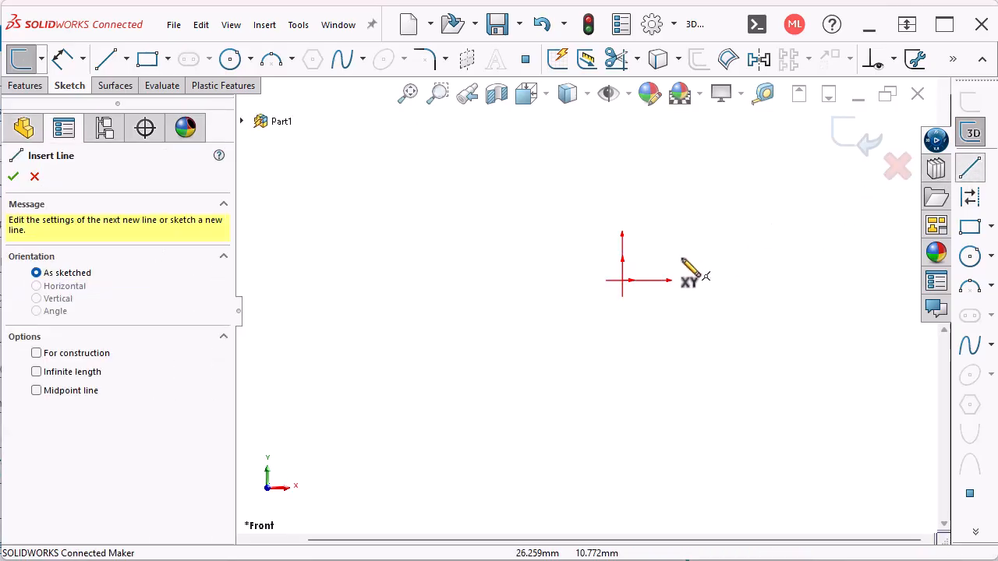
click(621, 280)
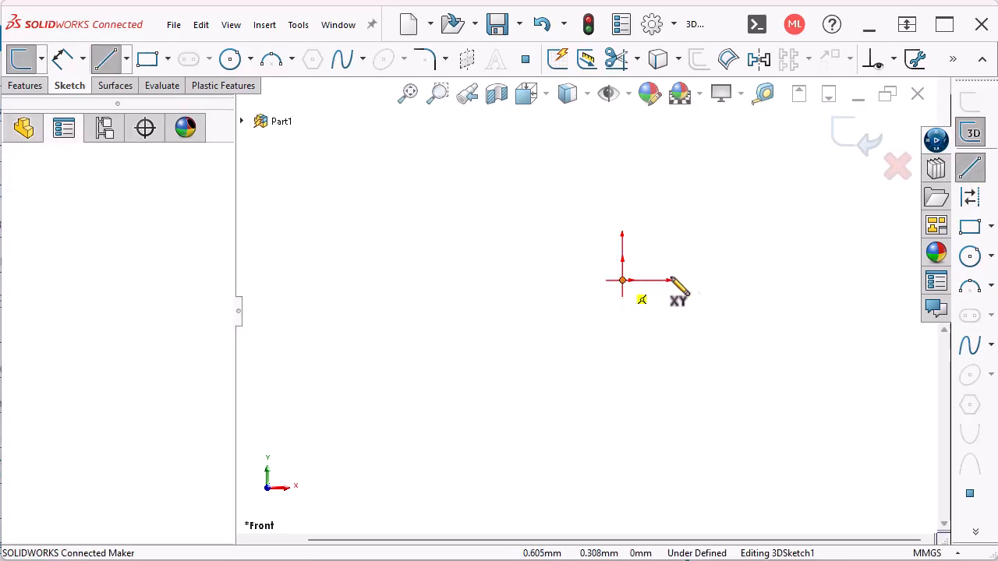
click(779, 275)
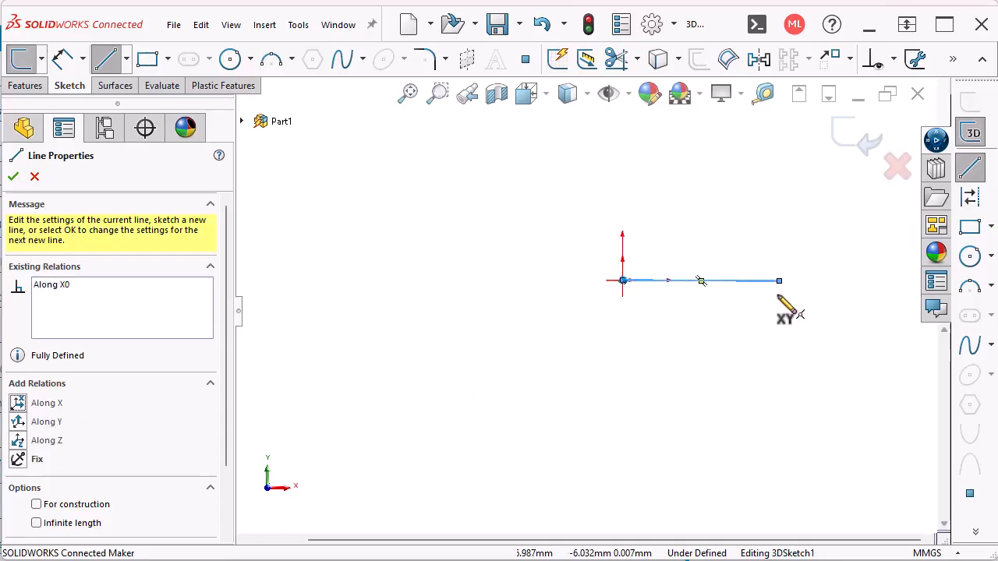
mouse_move(778, 296)
middle_down()
mouse_move(789, 301)
mouse_move(732, 361)
mouse_move(713, 363)
middle_up()
click(713, 363)
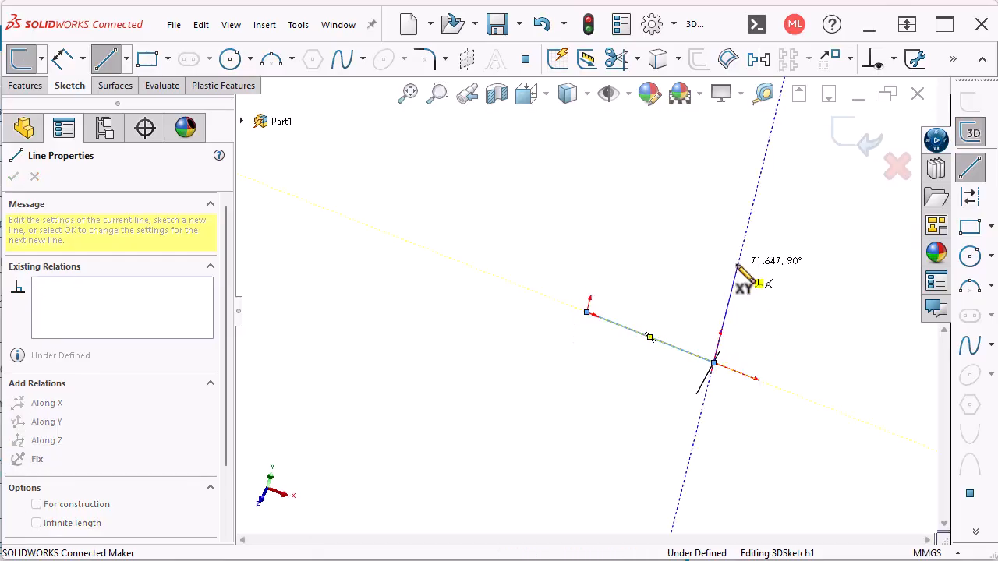
click(738, 267)
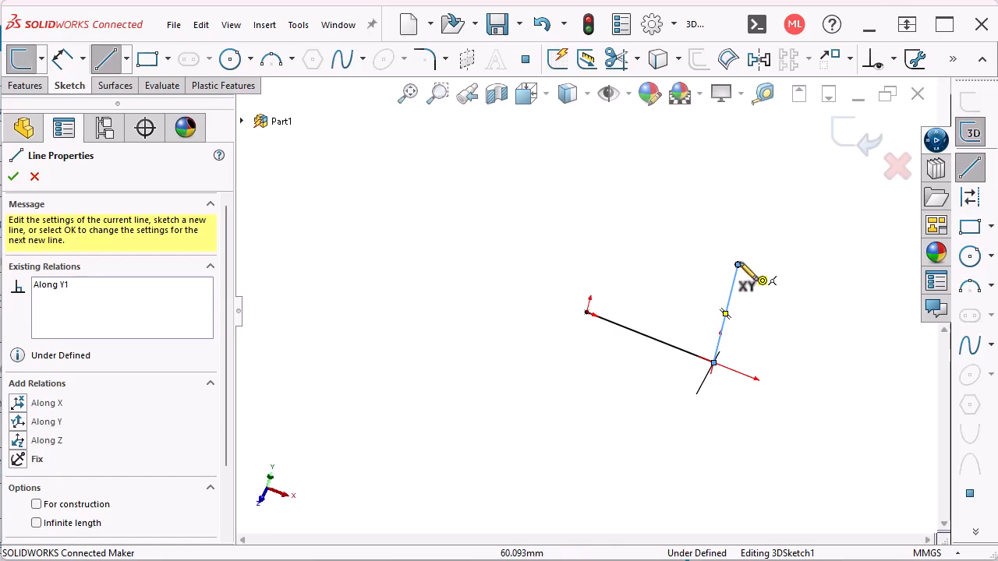
click(619, 220)
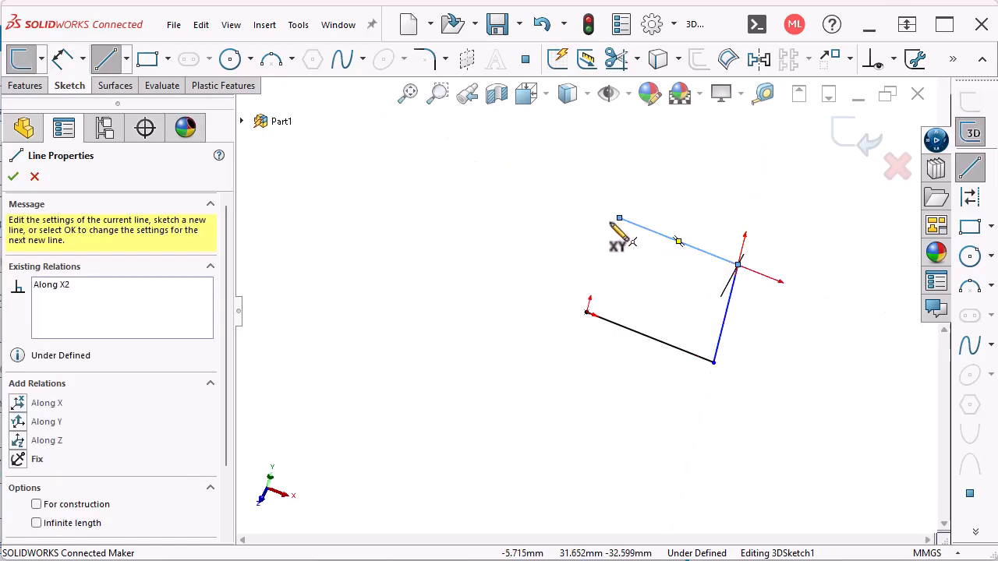
Switch the sketching plane to ZX and extend the chain with a line about 71 mm long along Z
key(Tab)
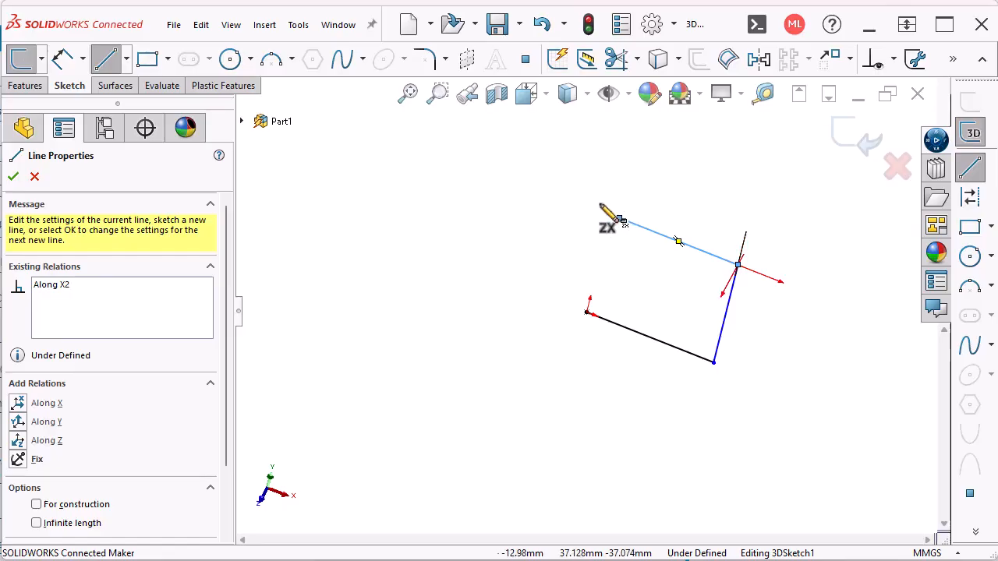
mouse_move(614, 206)
middle_down()
mouse_move(619, 220)
mouse_move(585, 289)
middle_up()
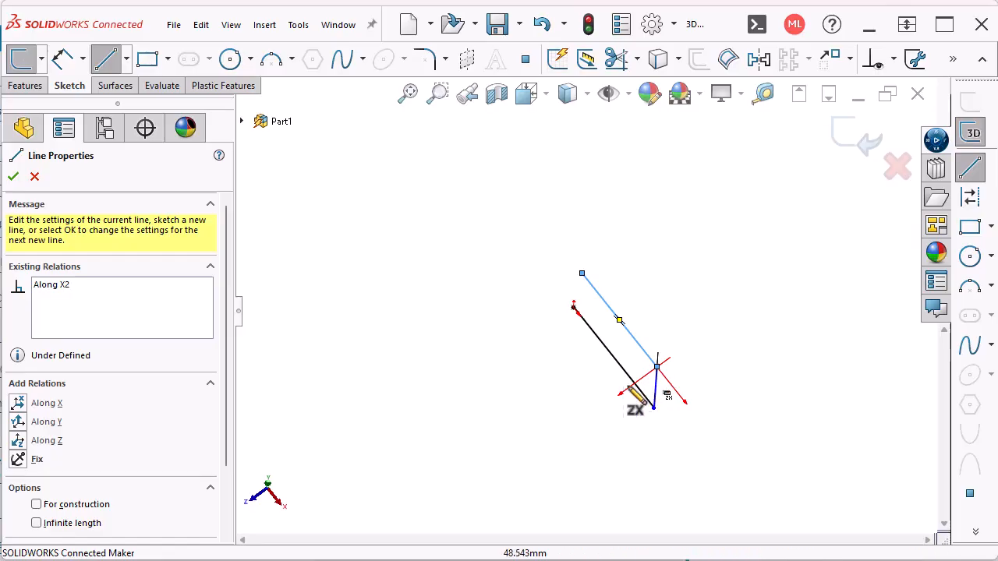
click(582, 274)
drag(700, 221, 691, 194)
mouse_move(739, 233)
middle_down()
mouse_move(738, 249)
mouse_move(875, 282)
middle_up()
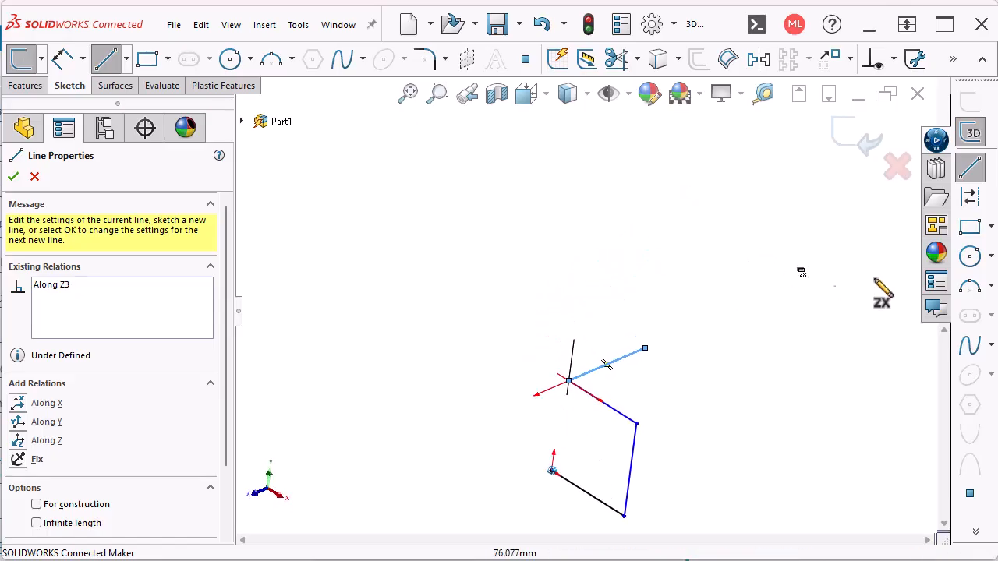
Start a spline at the free end of the Z-directed line and place its first points in the ZX plane
click(969, 345)
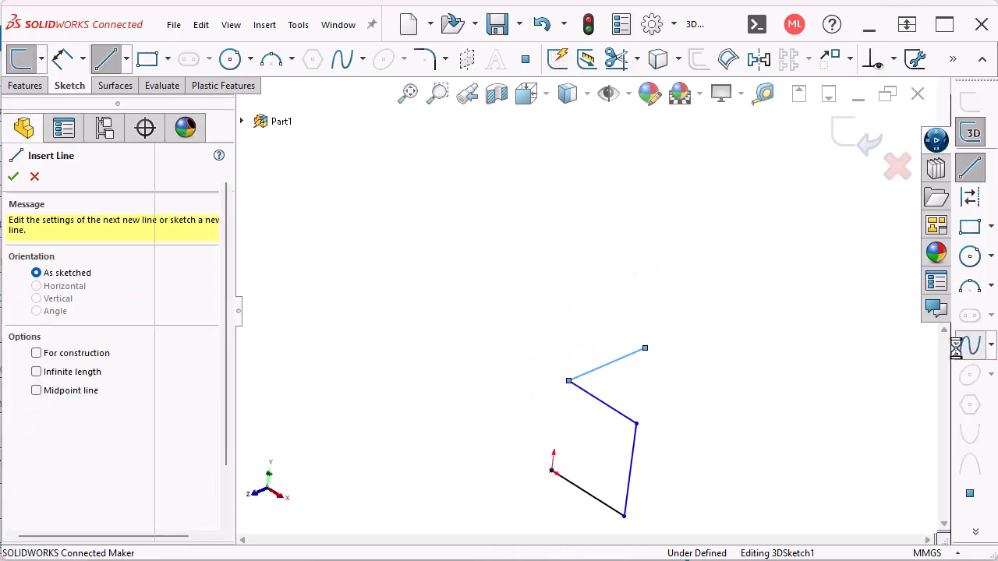
click(644, 348)
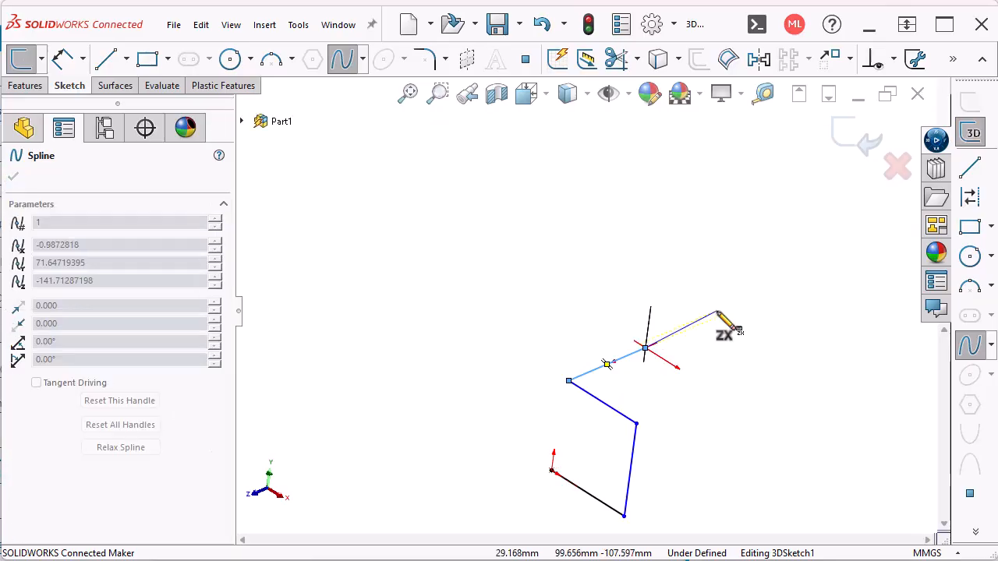
click(637, 273)
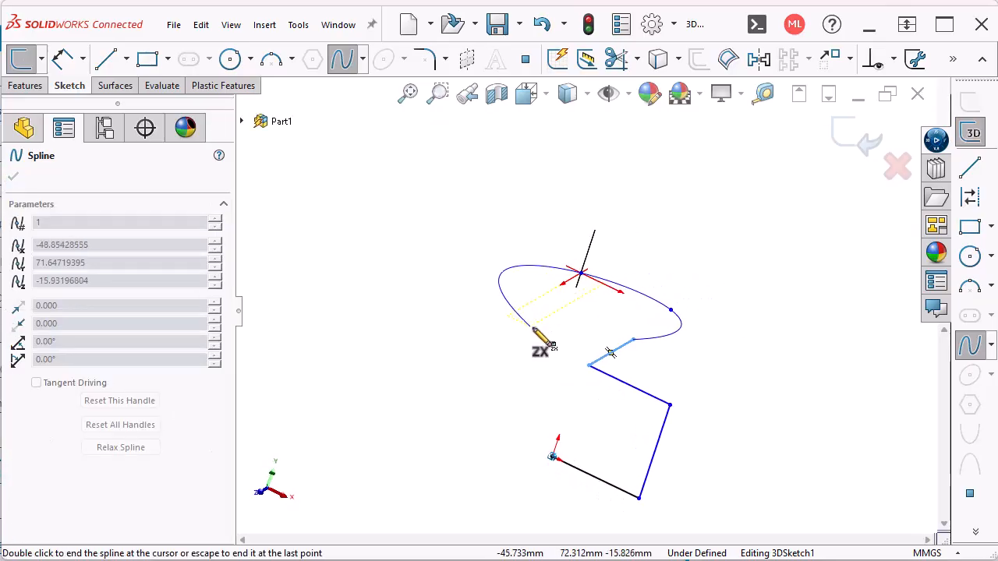
click(537, 327)
Continue the spline through several points in the XY plane, return to the ZX plane and finish it on the origin
key(Tab)
click(490, 396)
click(563, 450)
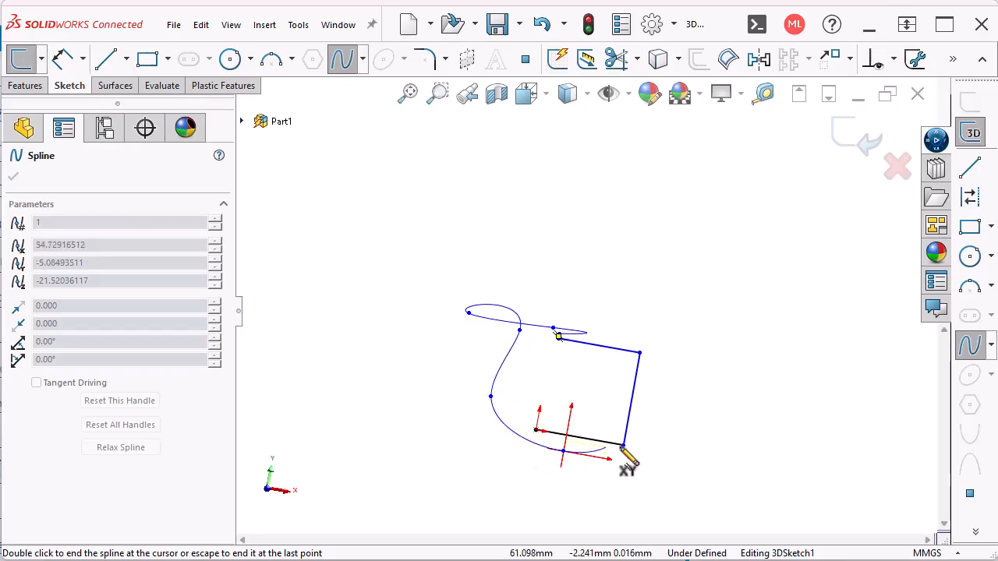
click(673, 437)
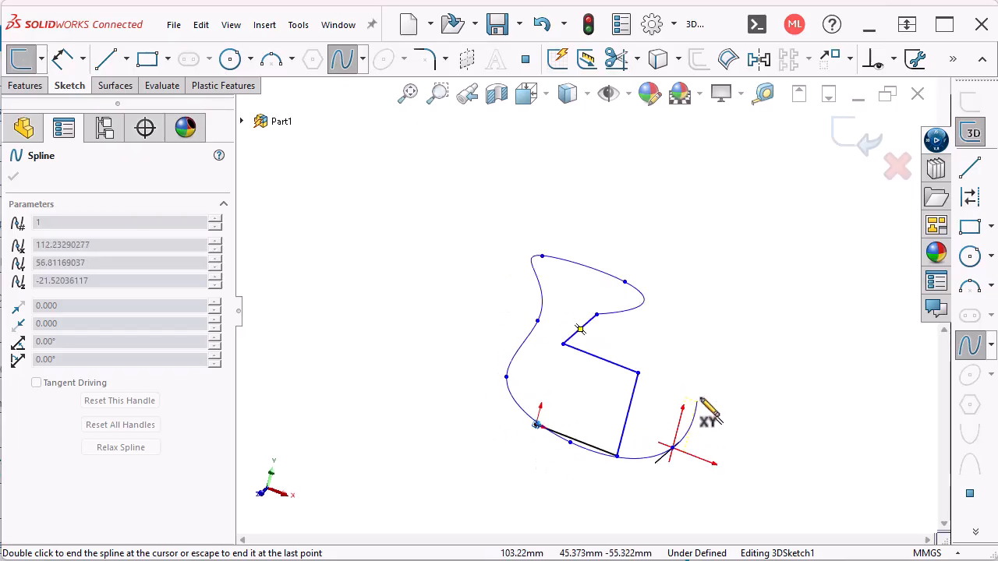
key(Tab)
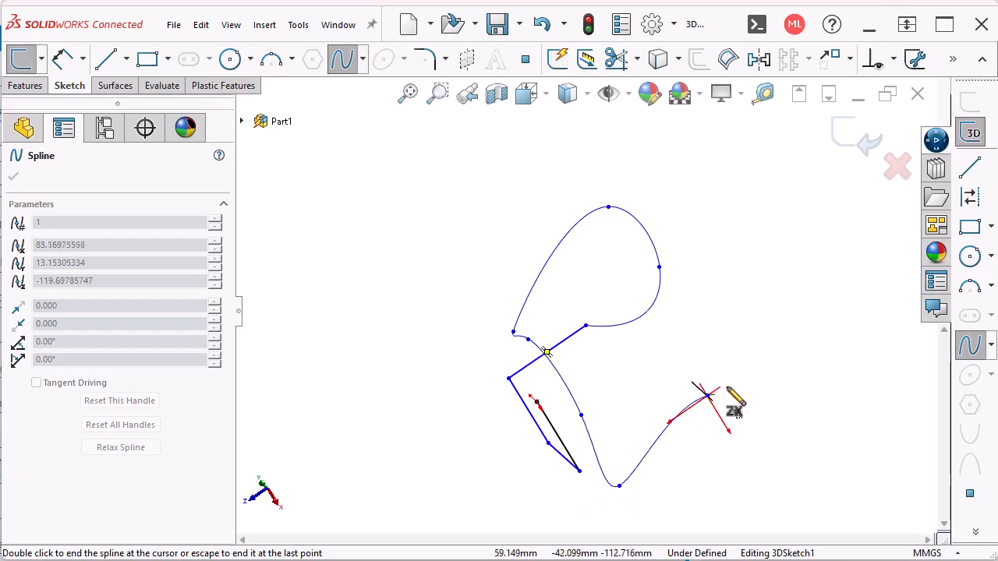
click(545, 403)
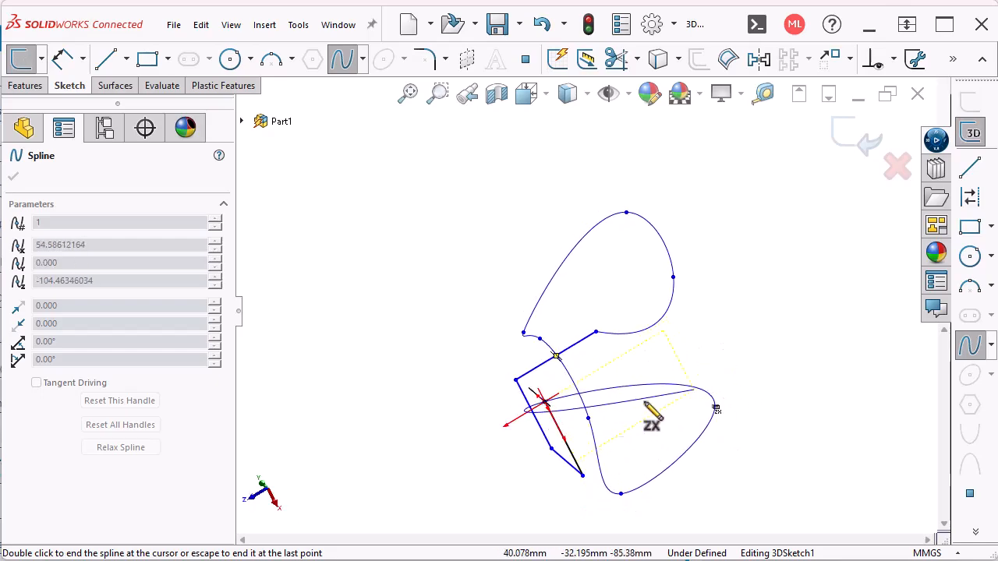
right_click(502, 445)
click(538, 460)
Make the spline tangent to the adjoining Z-directed line and exit the 3D sketch
mouse_move(468, 459)
middle_down()
mouse_move(551, 445)
mouse_move(564, 470)
mouse_move(658, 456)
mouse_move(709, 395)
mouse_move(721, 355)
middle_up()
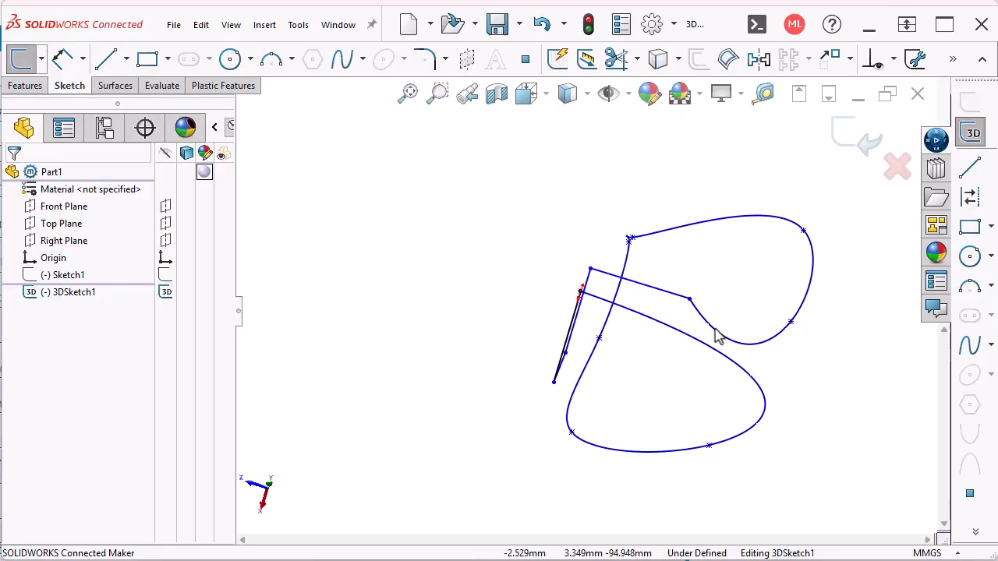
click(718, 331)
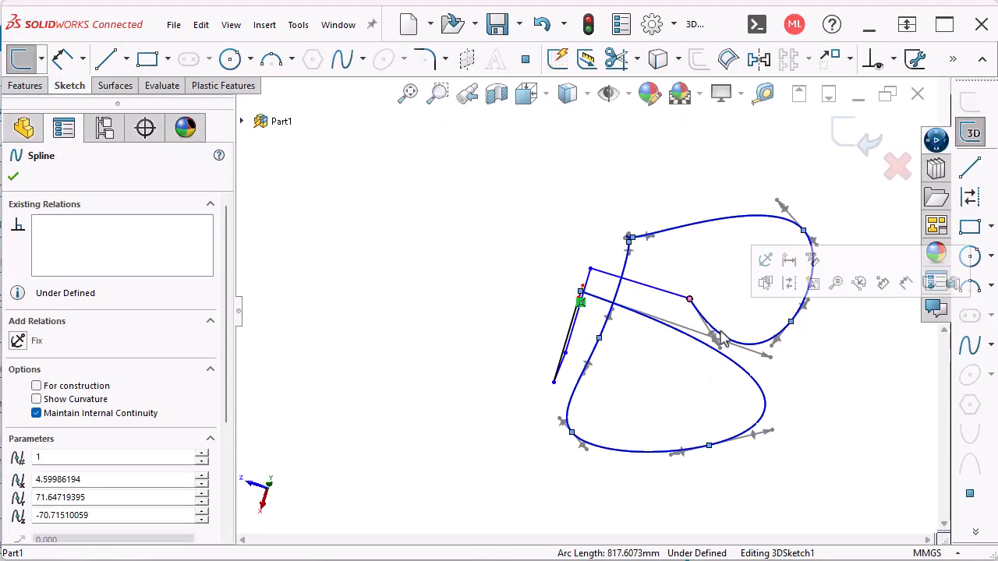
ctrl+click(667, 293)
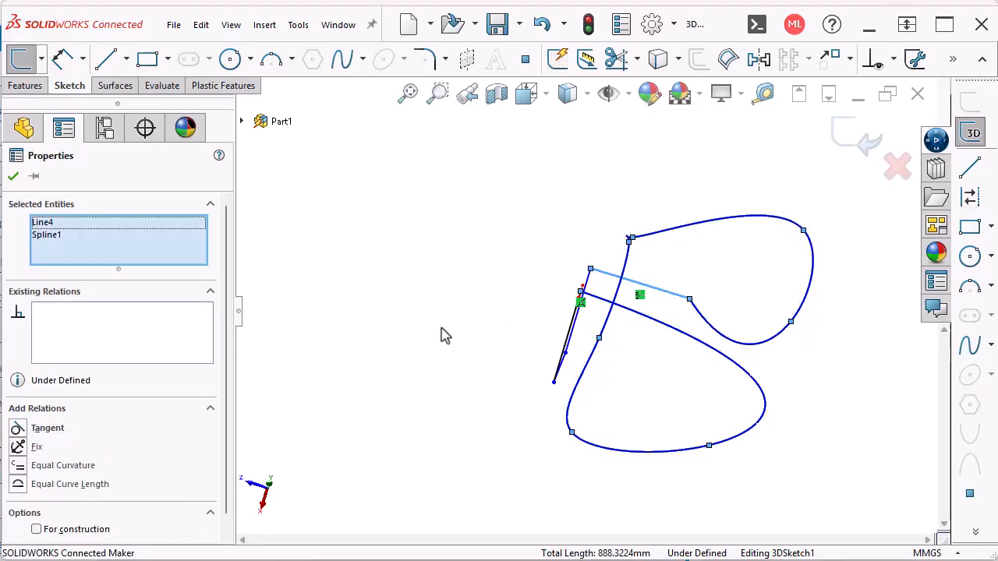
click(41, 429)
click(452, 396)
mouse_move(452, 396)
middle_down()
mouse_move(457, 387)
mouse_move(612, 394)
mouse_move(774, 353)
mouse_move(861, 158)
middle_up()
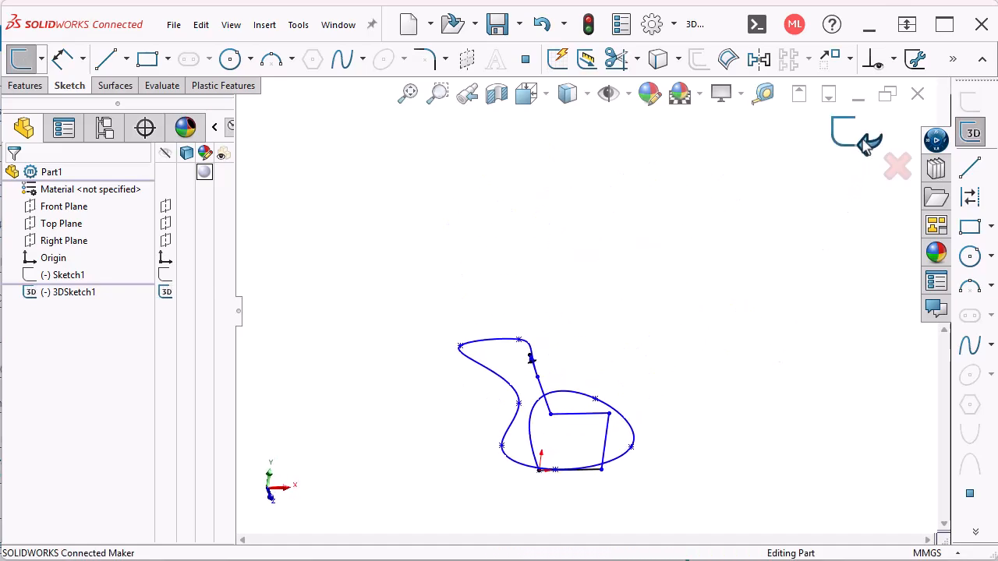
click(866, 142)
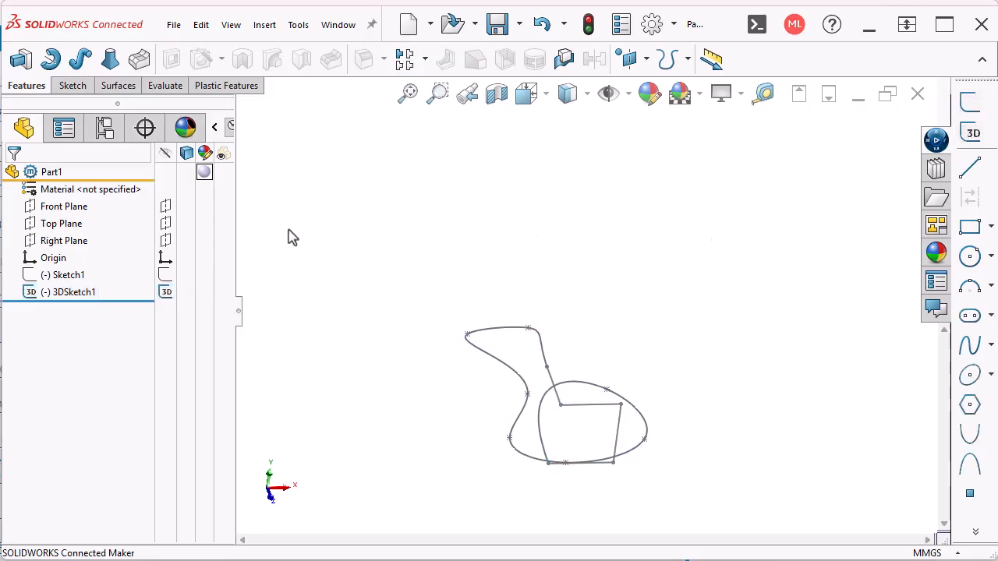
Start a new 2D sketch on the Front Plane
click(66, 209)
mouse_move(351, 308)
middle_down()
mouse_move(581, 327)
mouse_move(737, 316)
mouse_move(784, 278)
middle_up()
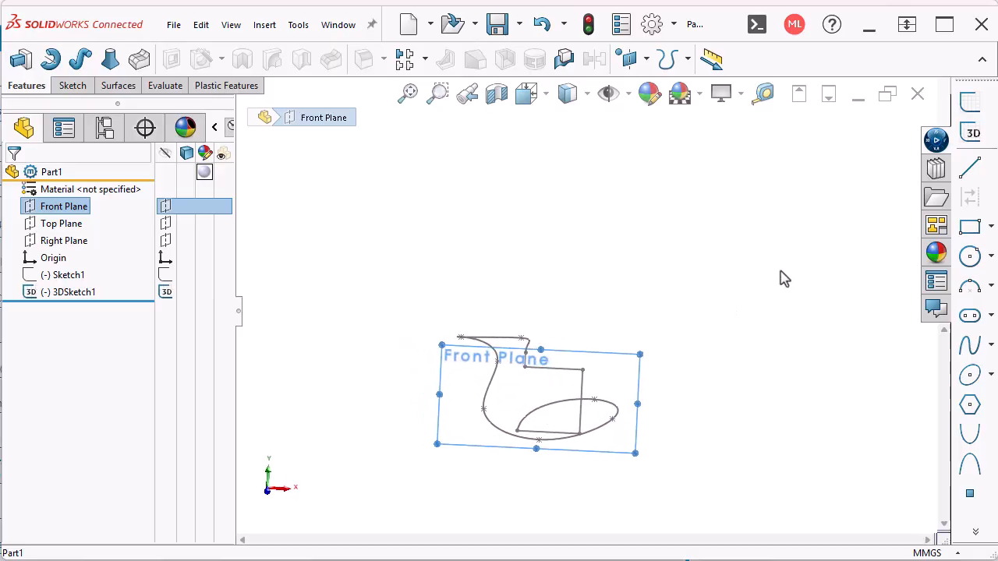
click(966, 106)
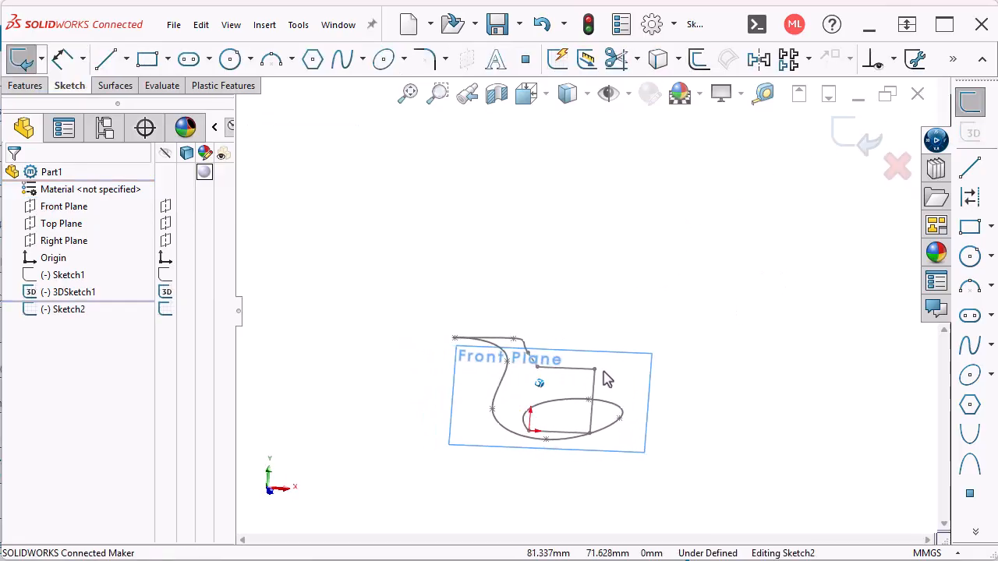
Try to project the 3D sketch's spline onto the Front Plane sketch with Convert Entities
click(513, 435)
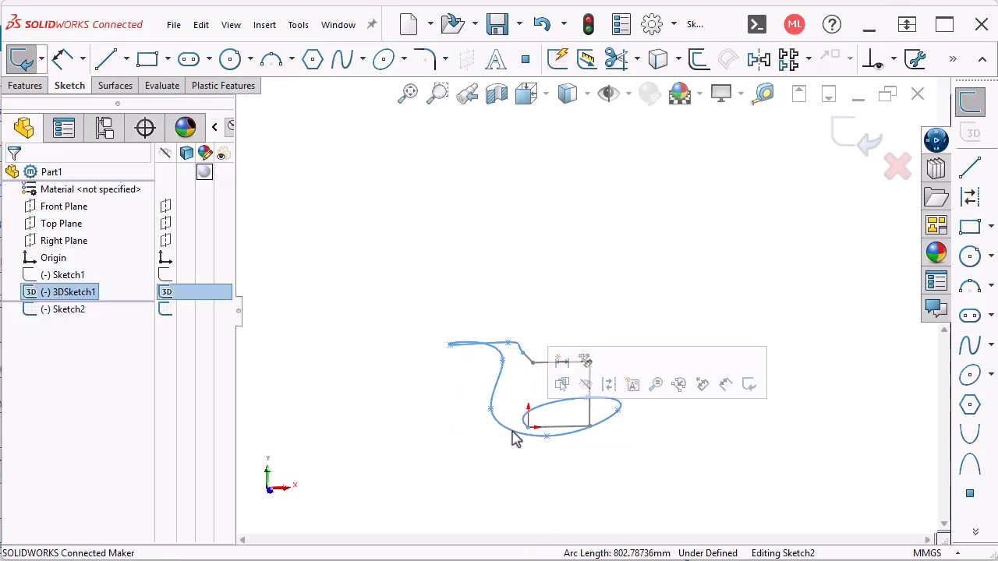
click(657, 60)
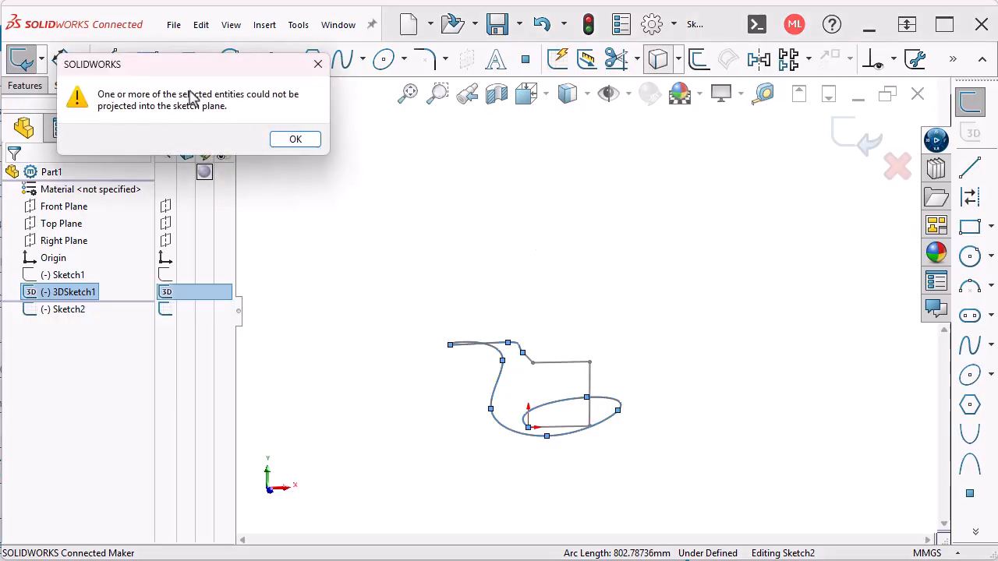
drag(185, 76, 349, 181)
click(455, 246)
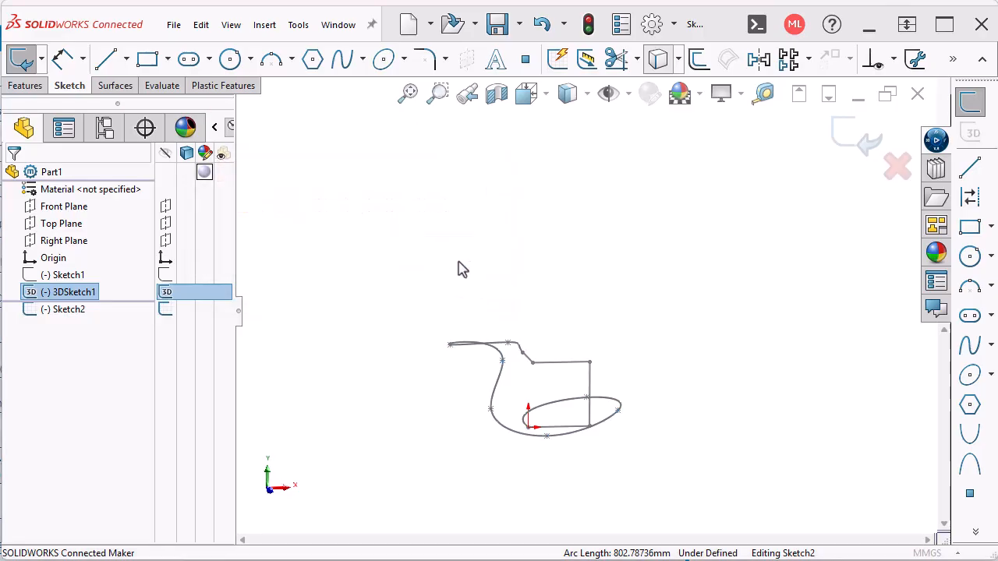
mouse_move(543, 394)
middle_down()
mouse_move(548, 412)
mouse_move(582, 358)
middle_up()
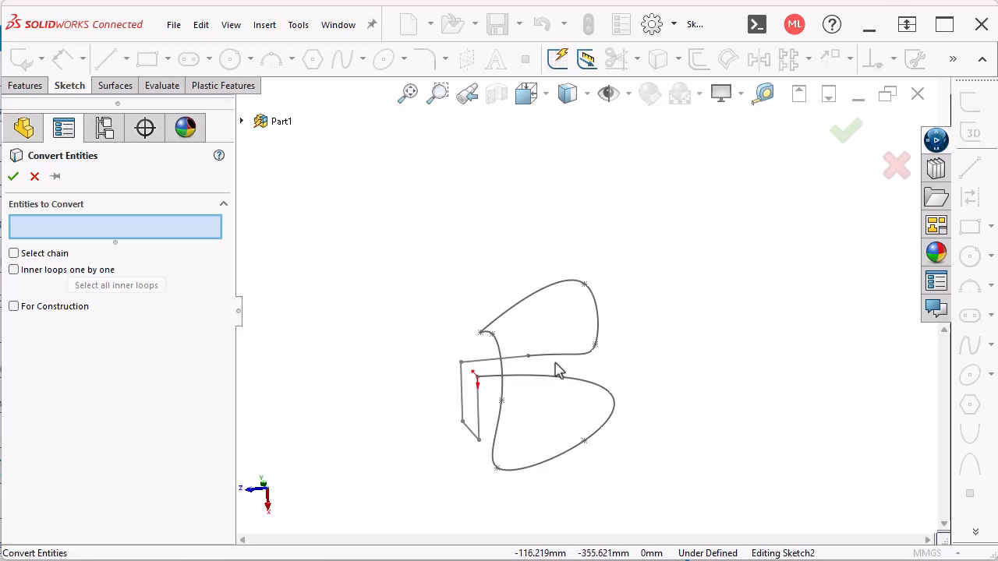
Switch to Solid Edge, start a 3D sketch and turn on the Alignment Indicator
key(ctrl+1)
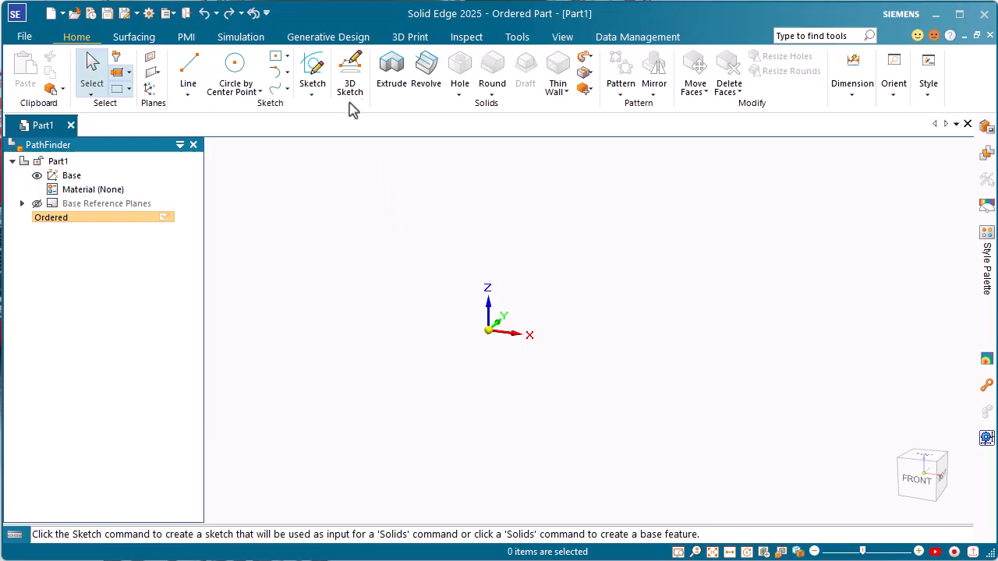
click(353, 82)
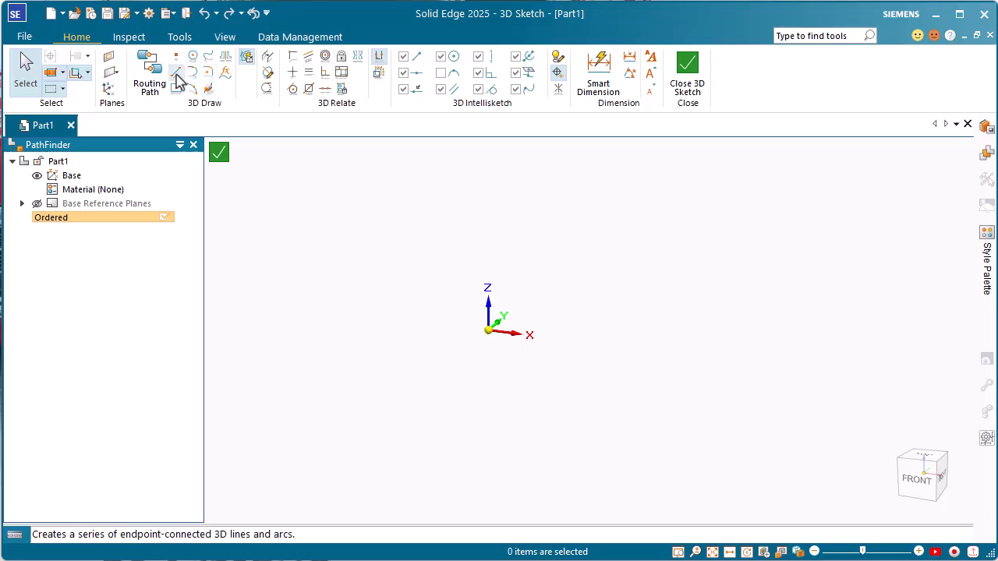
click(178, 80)
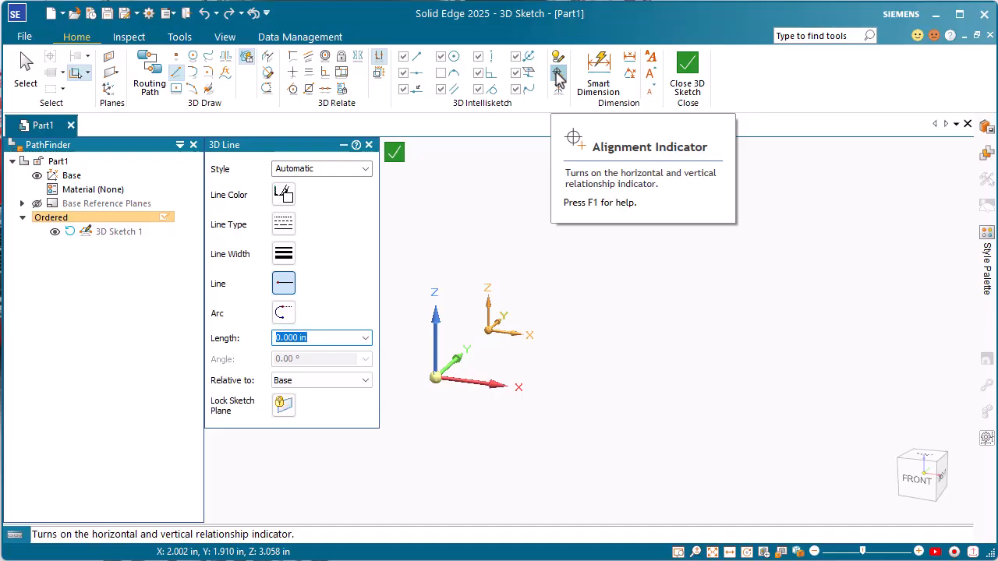
key(Escape)
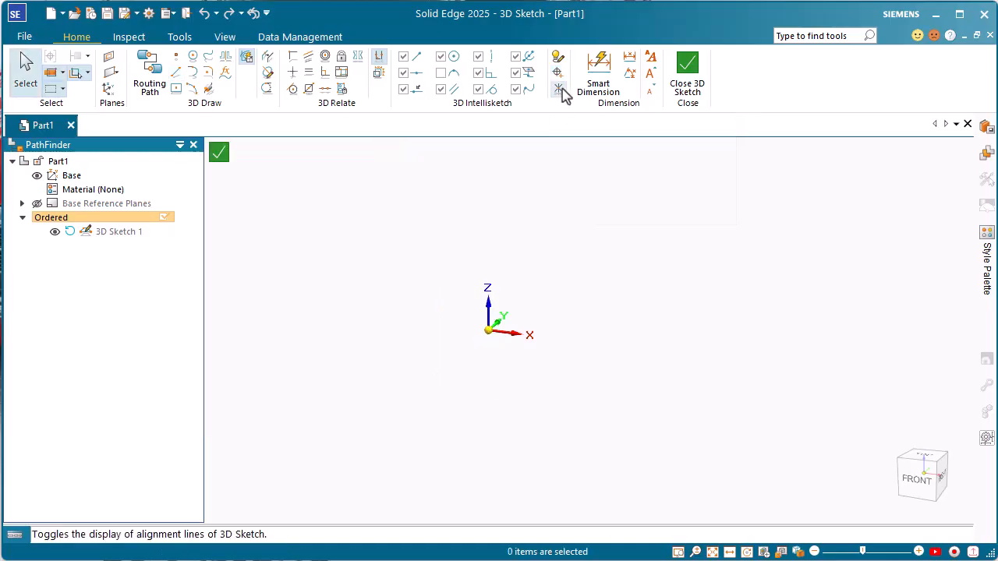
click(557, 73)
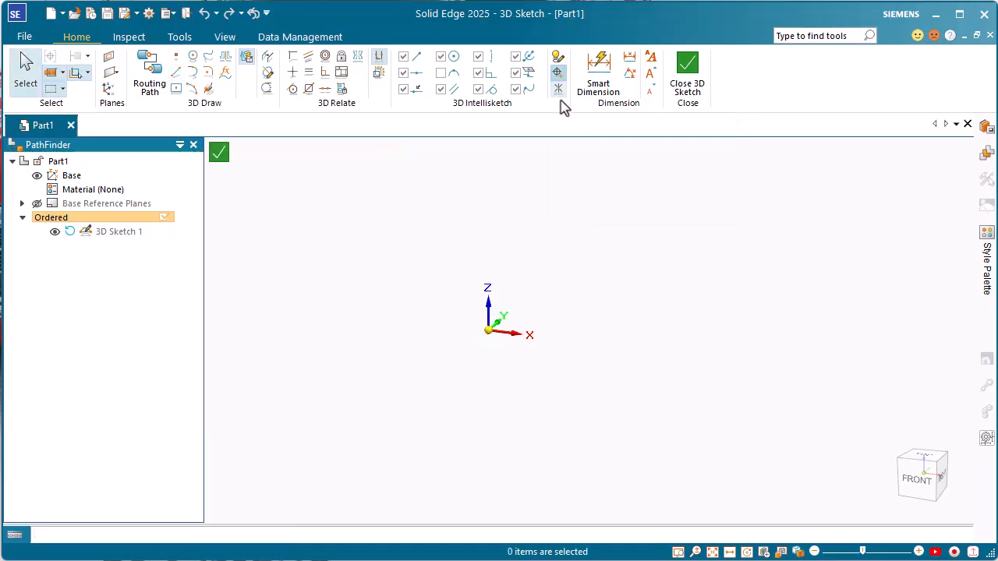
Draw the first 3D line from the origin about 19 in upward along Z
click(178, 73)
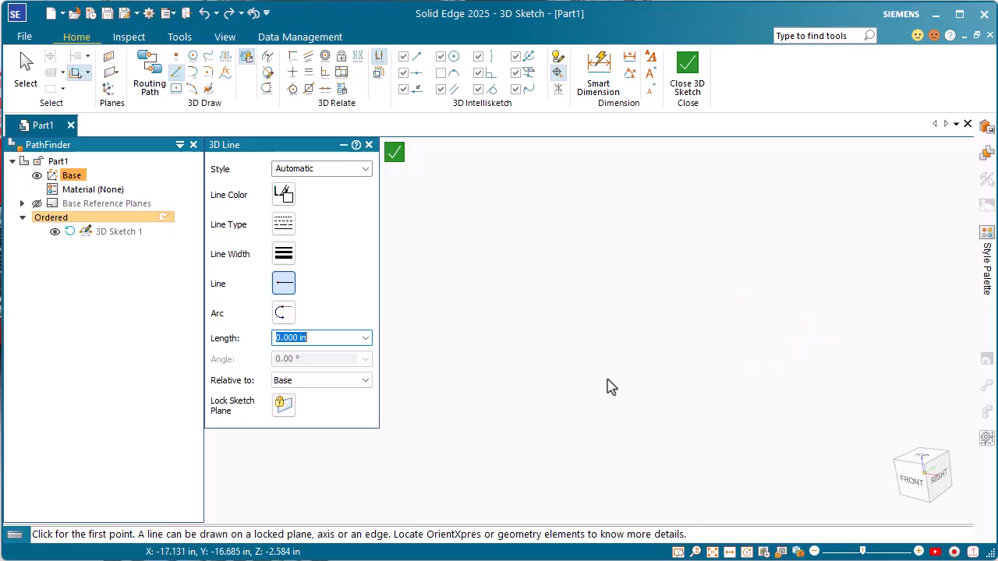
key(ctrl+f)
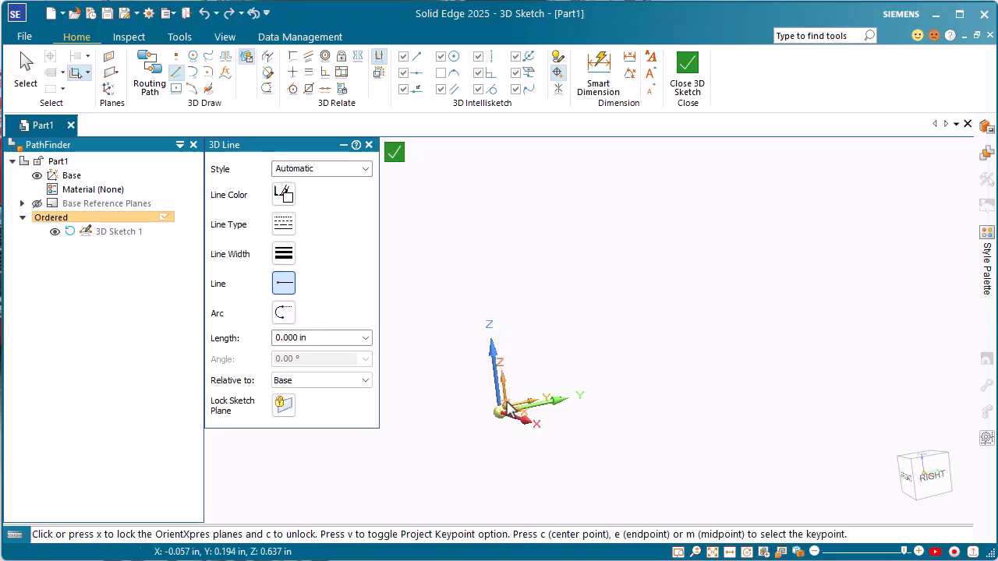
click(505, 404)
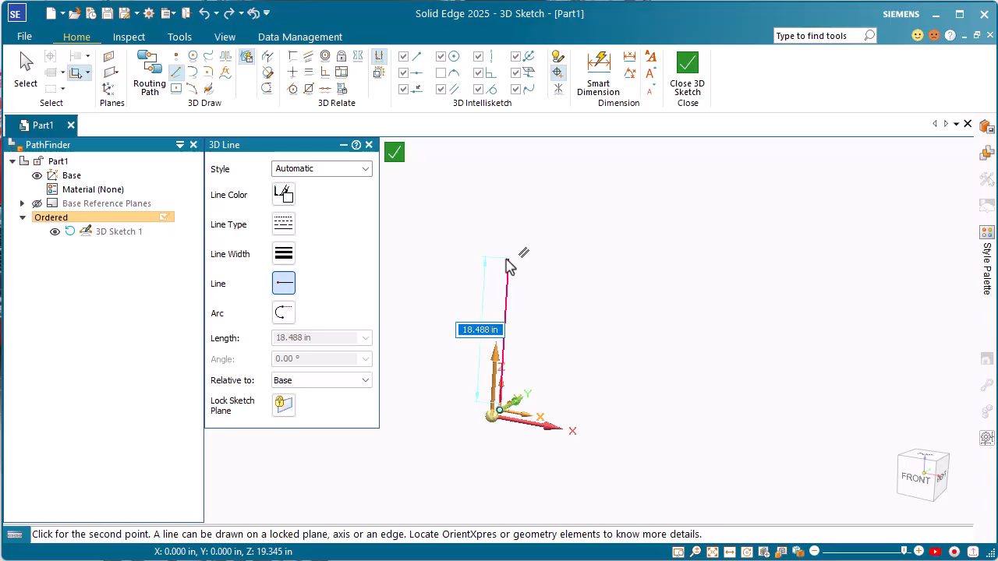
click(507, 266)
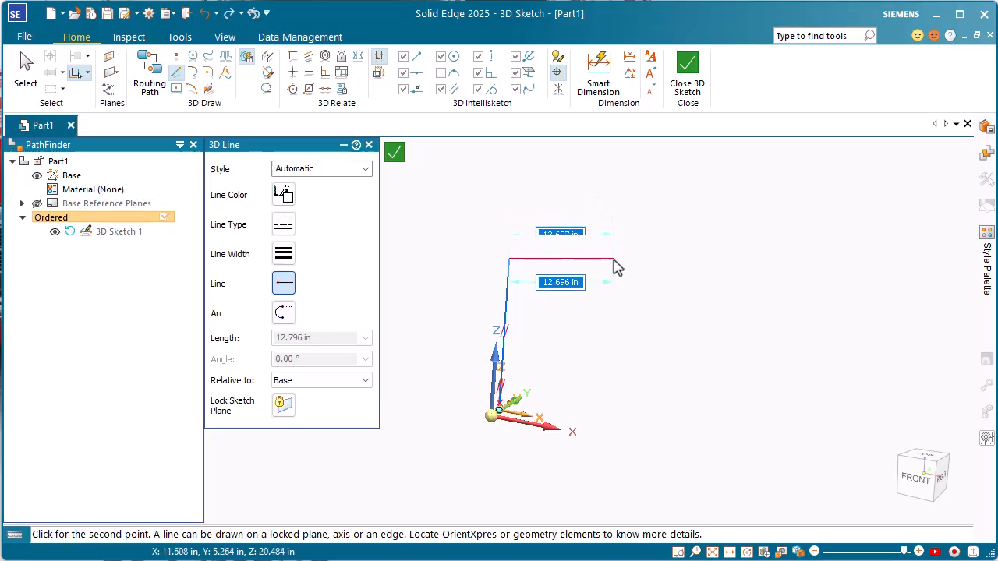
Continue the 3D line chain about 16.2 in along X, about 10.4 in along Y and about 7.3 in up along Z
mouse_move(614, 282)
middle_down()
mouse_move(628, 283)
mouse_move(630, 325)
mouse_move(611, 337)
mouse_move(615, 304)
middle_up()
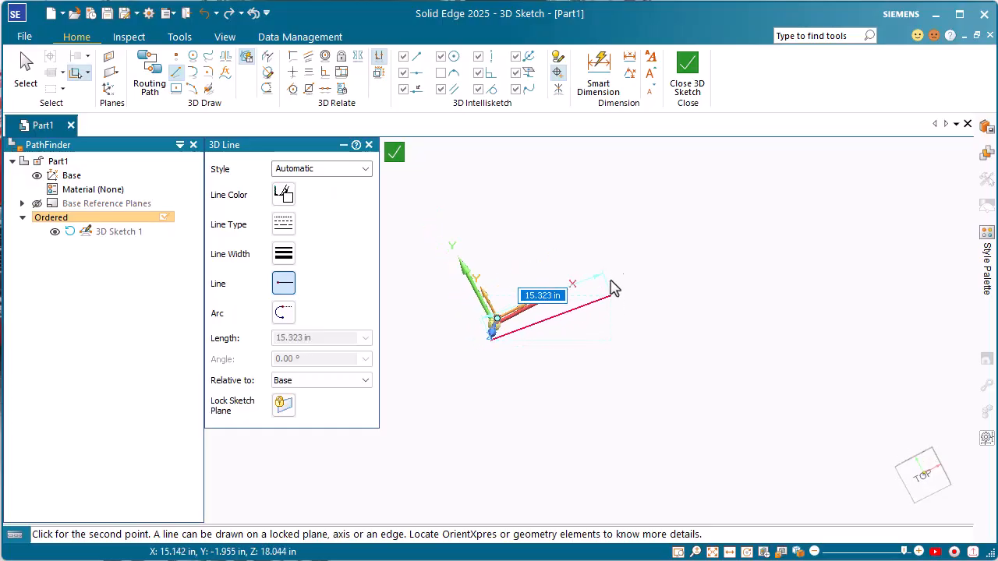
click(611, 278)
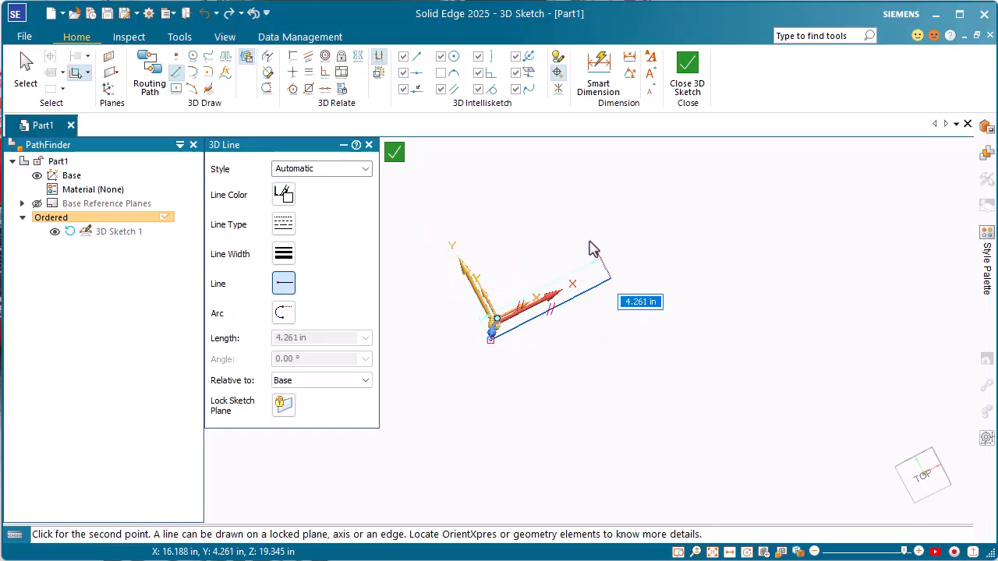
mouse_move(572, 209)
middle_down()
mouse_move(574, 196)
mouse_move(631, 192)
mouse_move(653, 232)
mouse_move(626, 218)
middle_up()
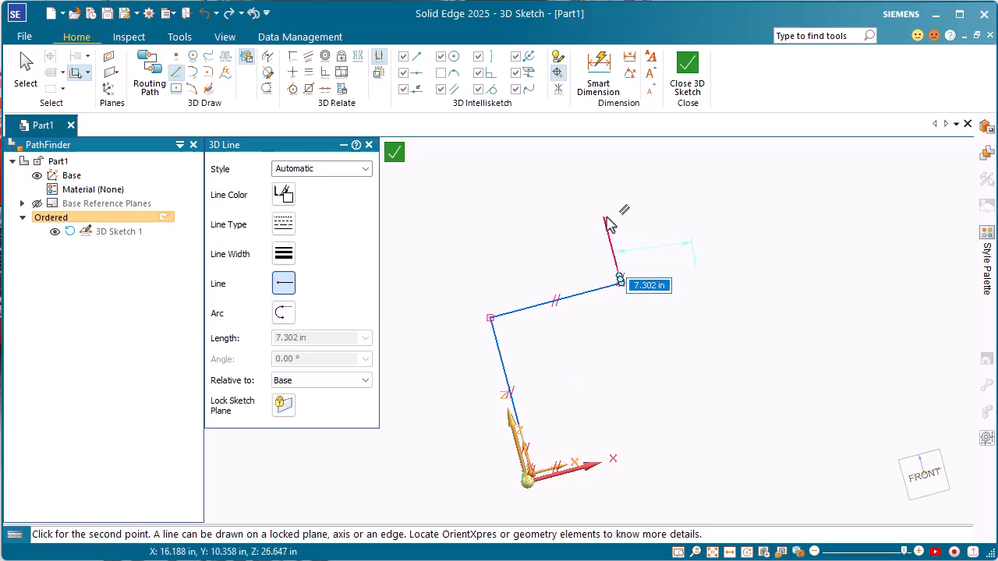
click(608, 221)
Add a segment locked to the X axis and a downward segment locked to the Z axis, ending the line chain
middle_drag(628, 221, 659, 223)
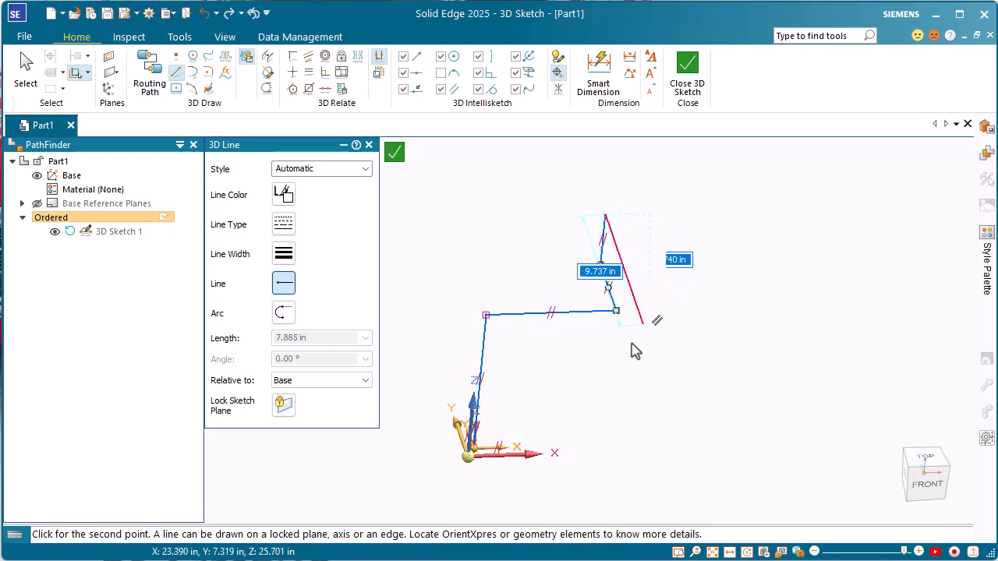
click(530, 462)
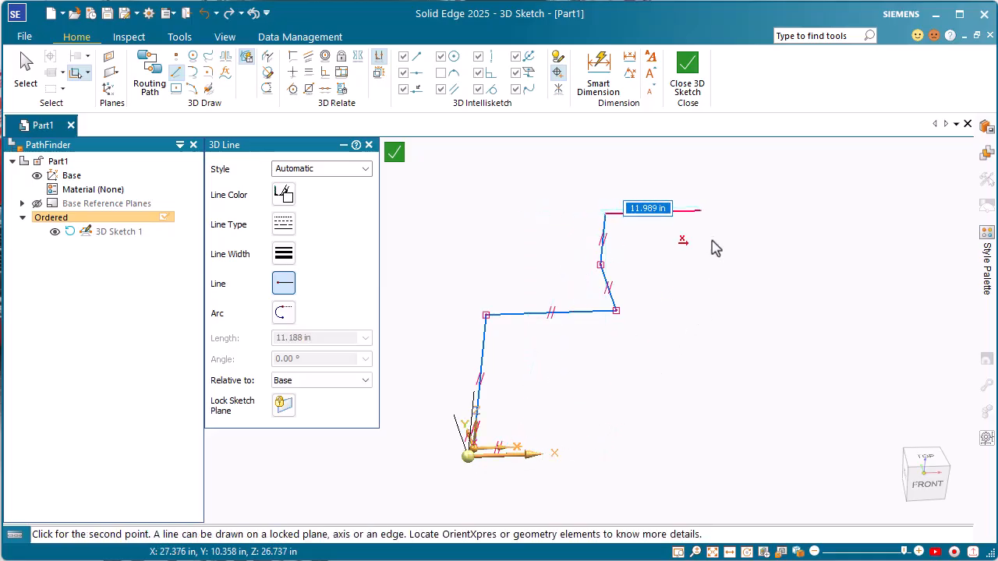
click(741, 212)
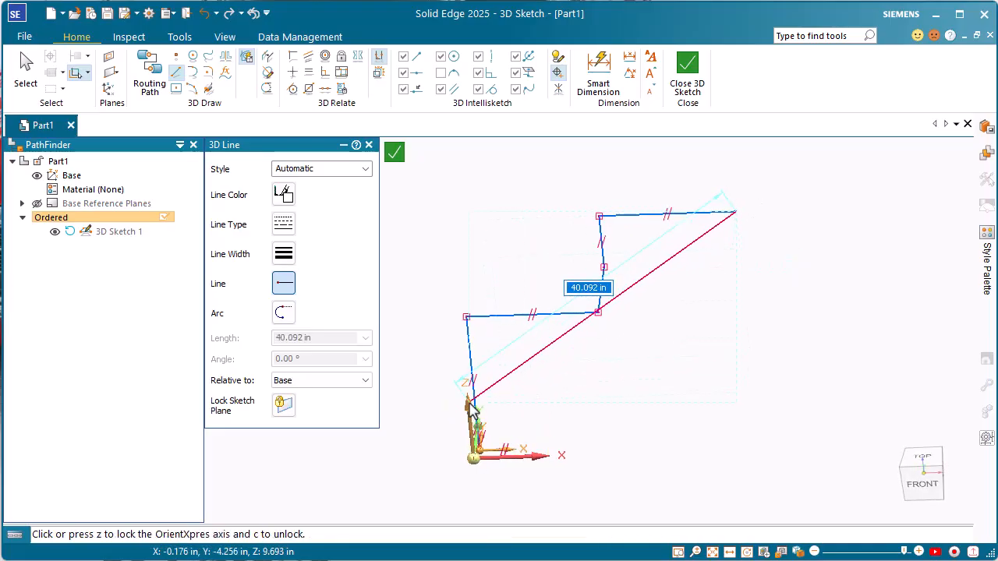
click(468, 403)
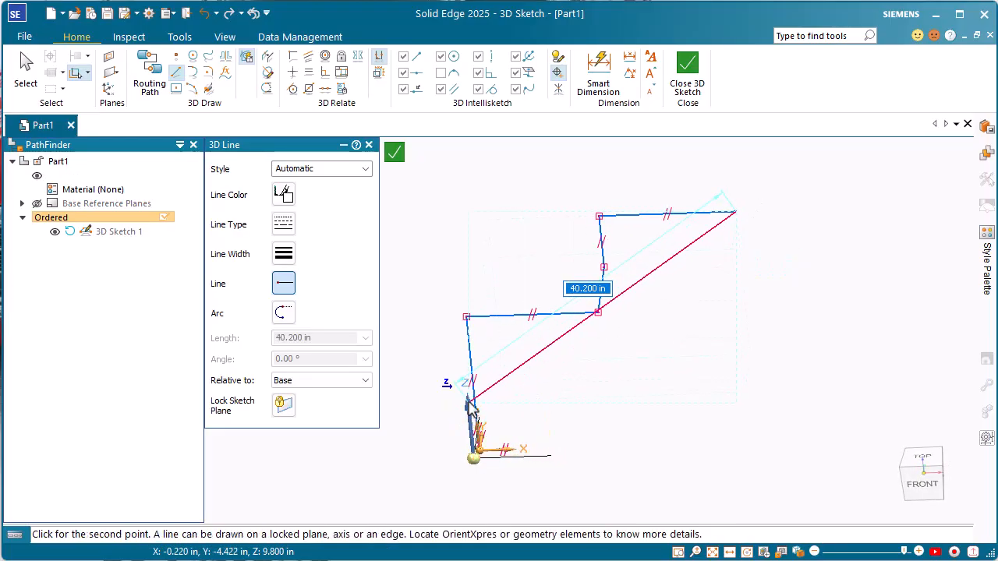
click(742, 302)
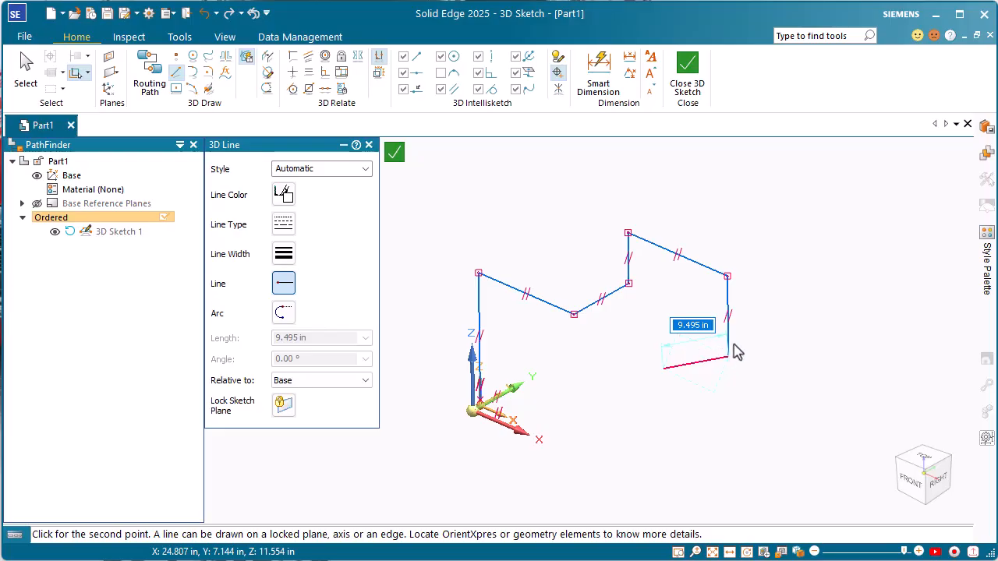
key(Escape)
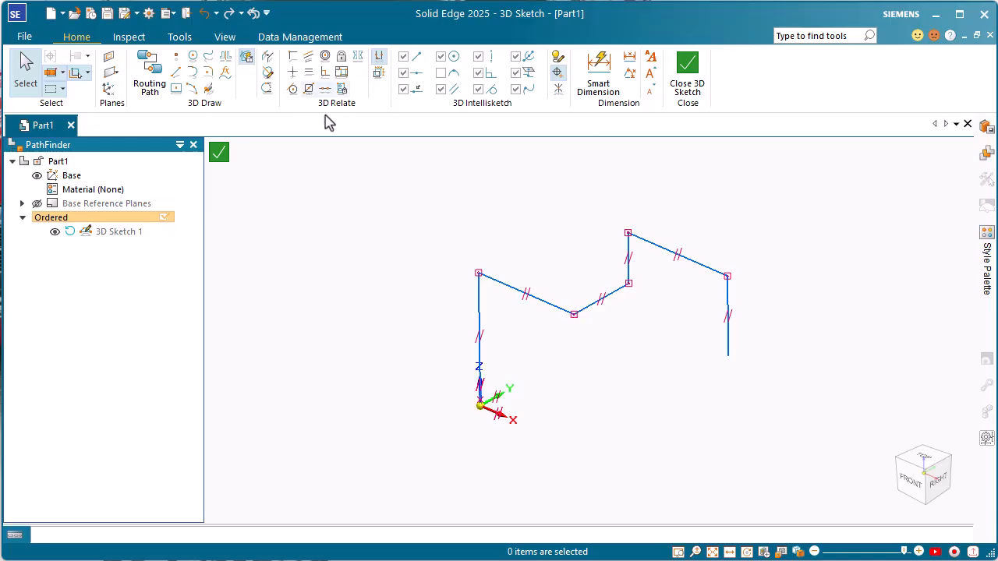
Draw a 3D curve about 139 in long from the last line's free end through several points in space
click(208, 58)
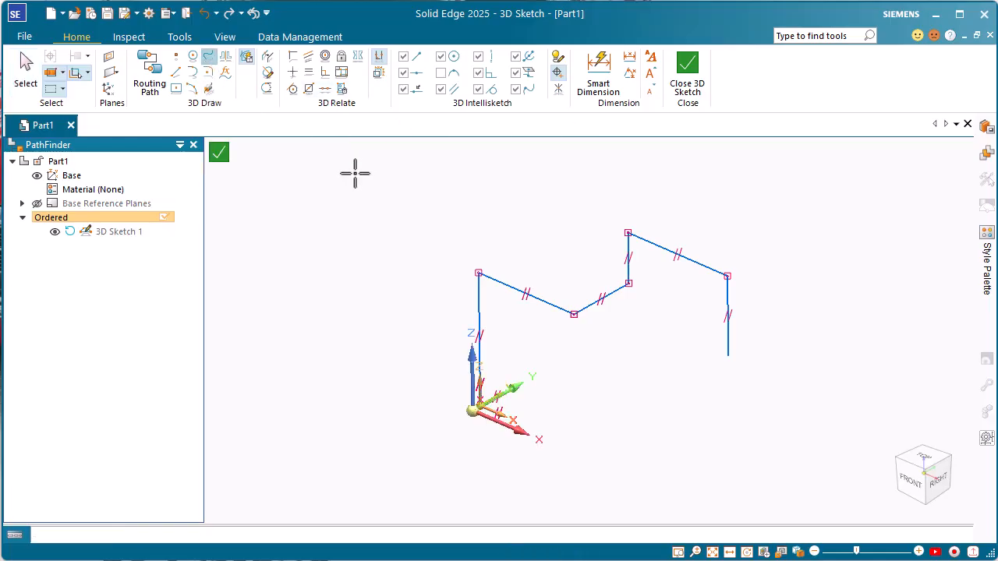
click(728, 359)
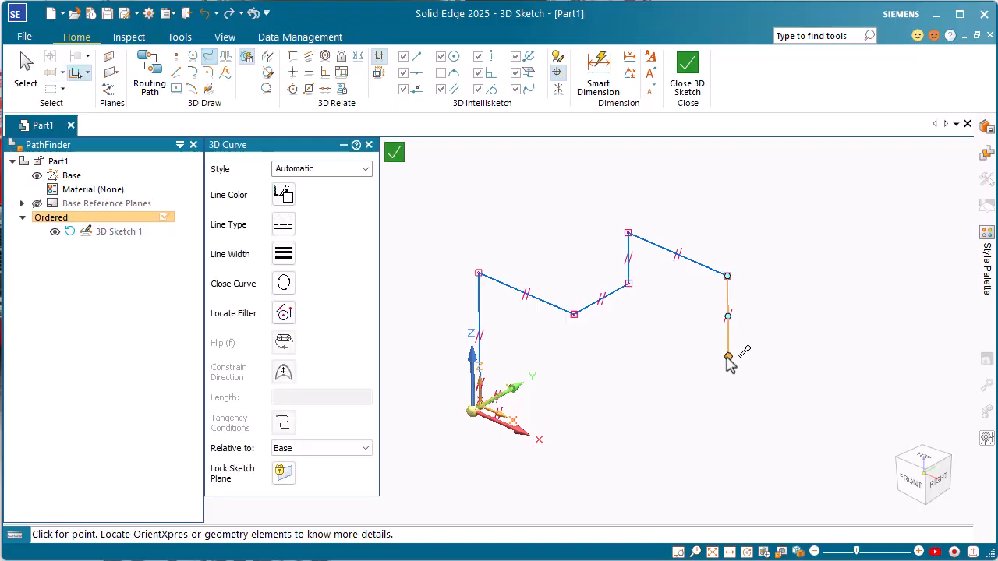
click(678, 426)
mouse_move(806, 388)
middle_down()
mouse_move(815, 365)
mouse_move(797, 356)
mouse_move(787, 309)
mouse_move(793, 334)
mouse_move(841, 342)
mouse_move(729, 442)
mouse_move(751, 476)
middle_up()
click(751, 475)
mouse_move(746, 330)
middle_down()
mouse_move(733, 242)
mouse_move(762, 290)
middle_up()
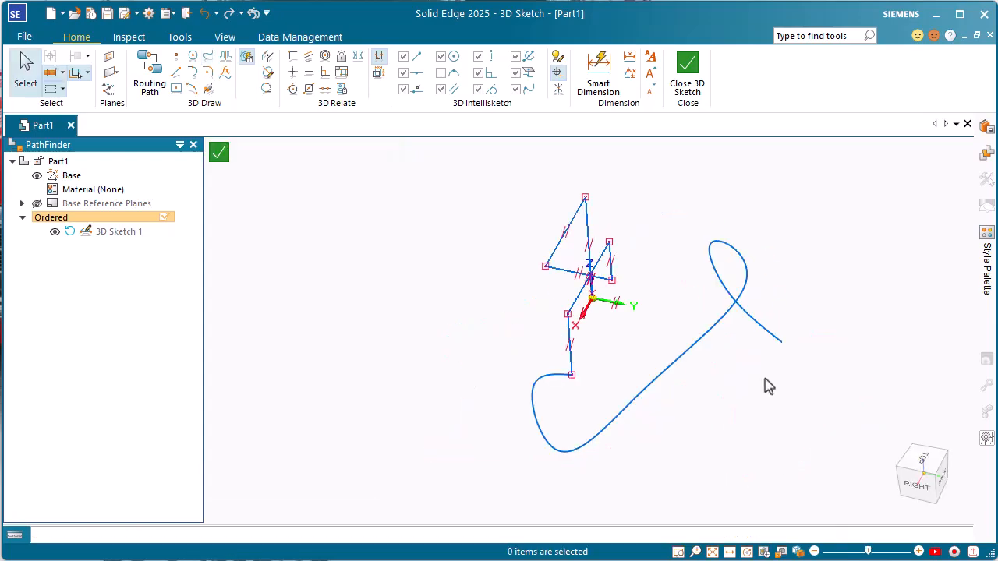
Lock editing of the 3D curve to the XZ plane and move its upper middle point down below the line chain
key(ctrl+r)
key(ctrl+f)
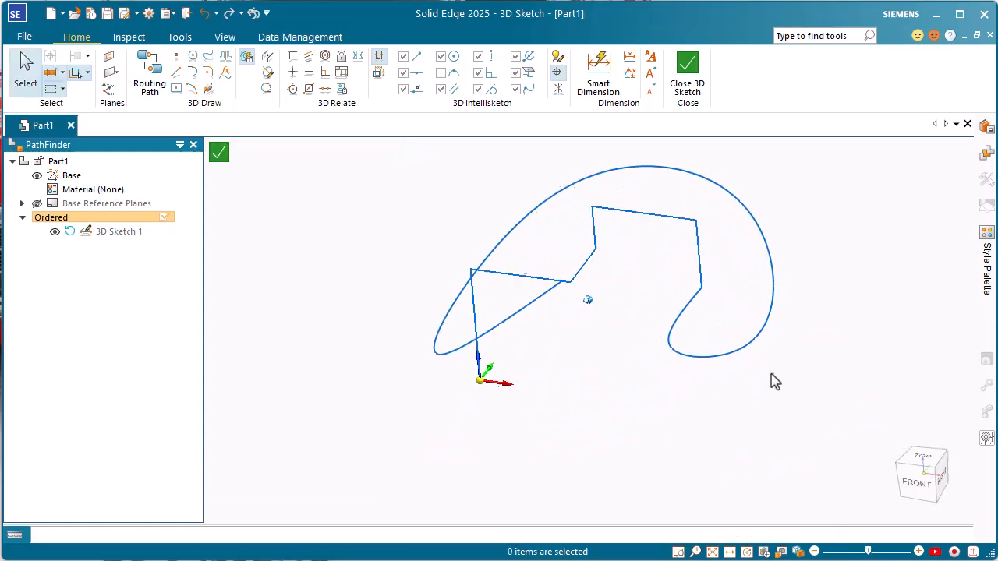
middle_drag(773, 369, 756, 356)
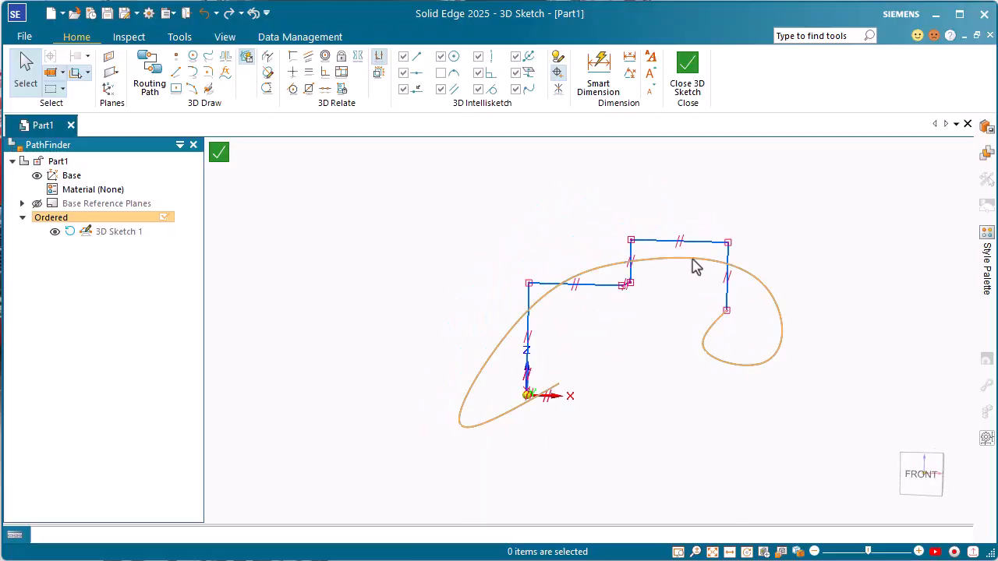
click(634, 262)
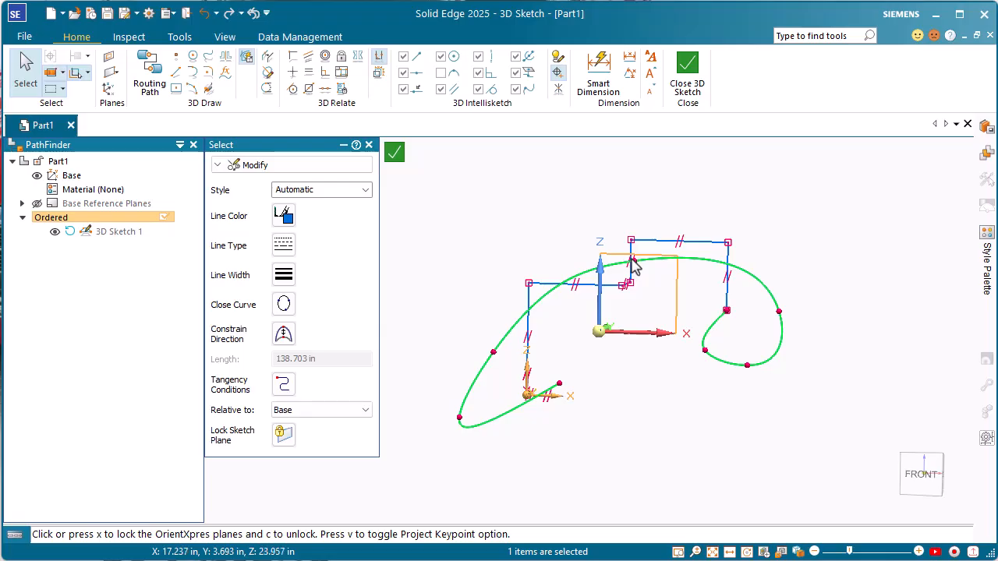
key(x)
middle_drag(643, 291, 655, 301)
scroll(655, 301, up, 1)
drag(690, 256, 700, 379)
mouse_move(699, 379)
middle_down()
mouse_move(728, 410)
mouse_move(801, 385)
middle_up()
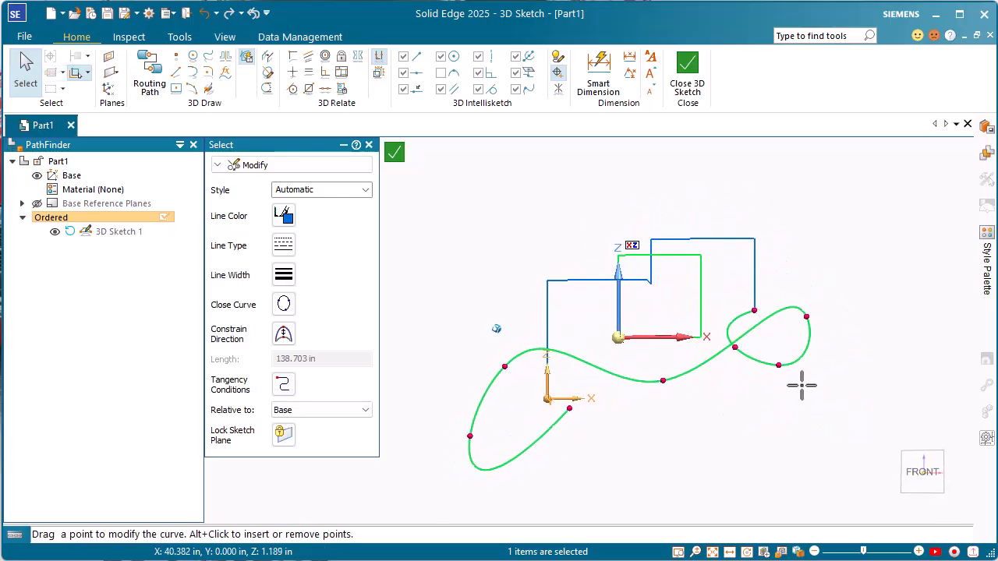
click(819, 209)
Close the 3D sketch and start a 2D sketch on the Front (xz) reference plane
click(690, 78)
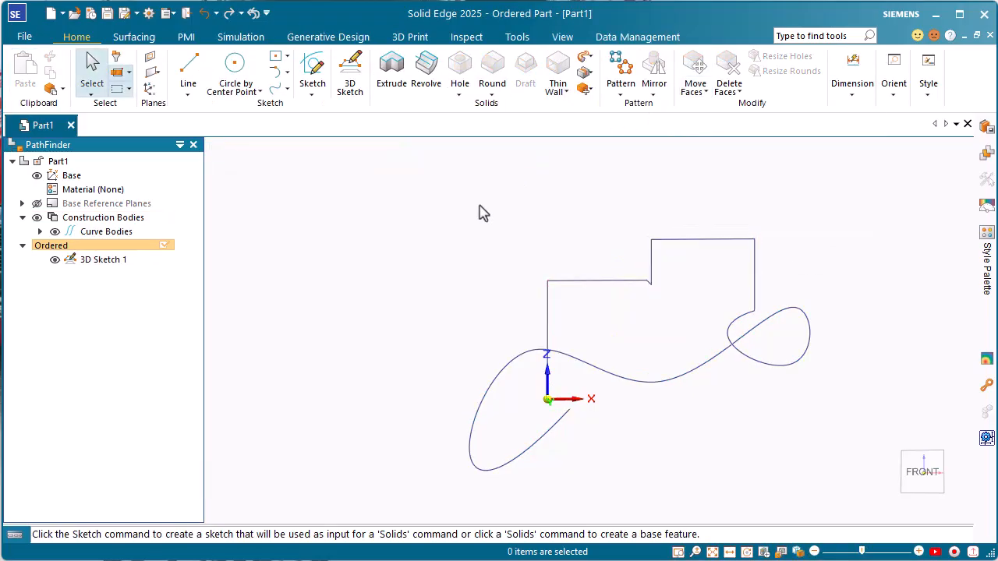
click(187, 70)
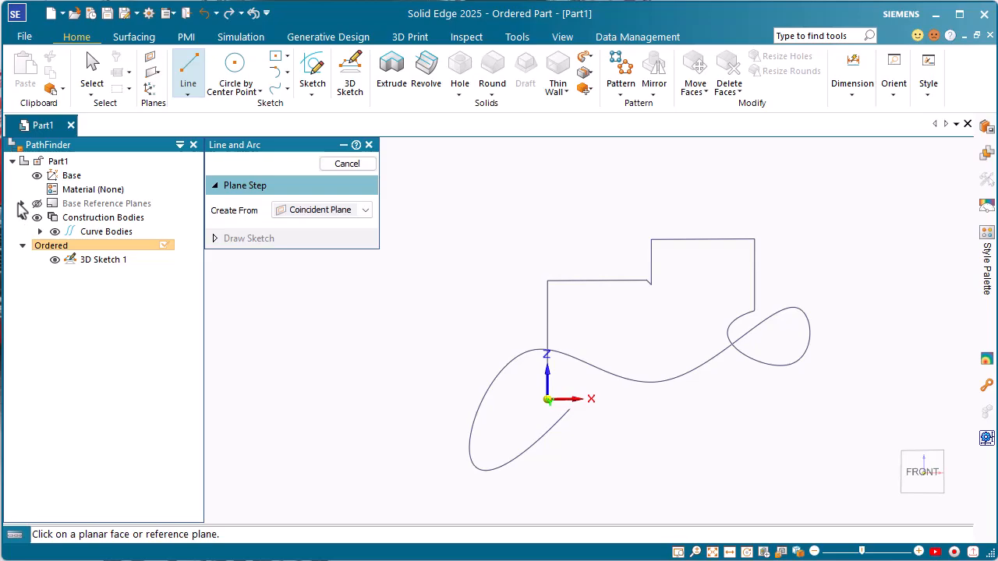
click(22, 204)
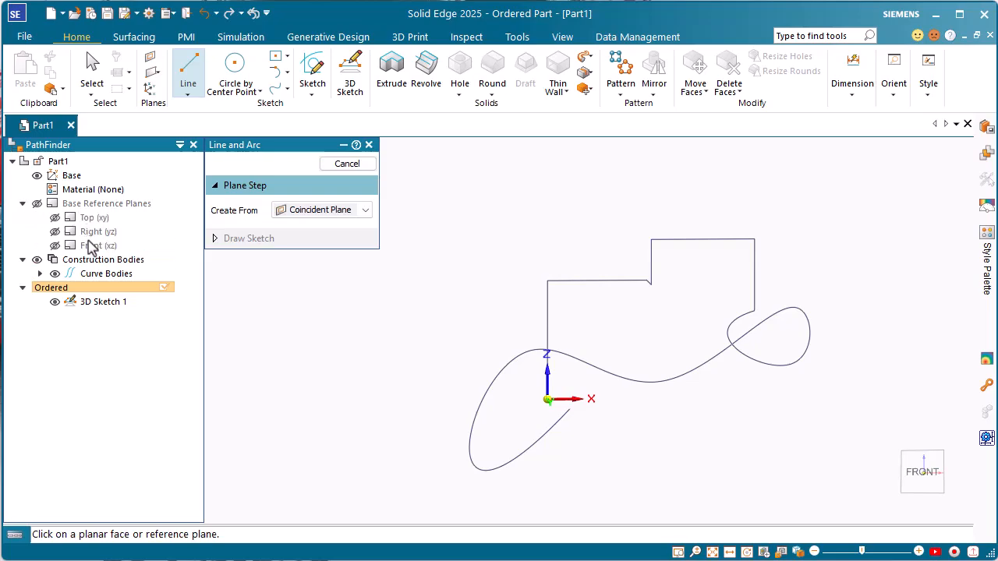
click(94, 246)
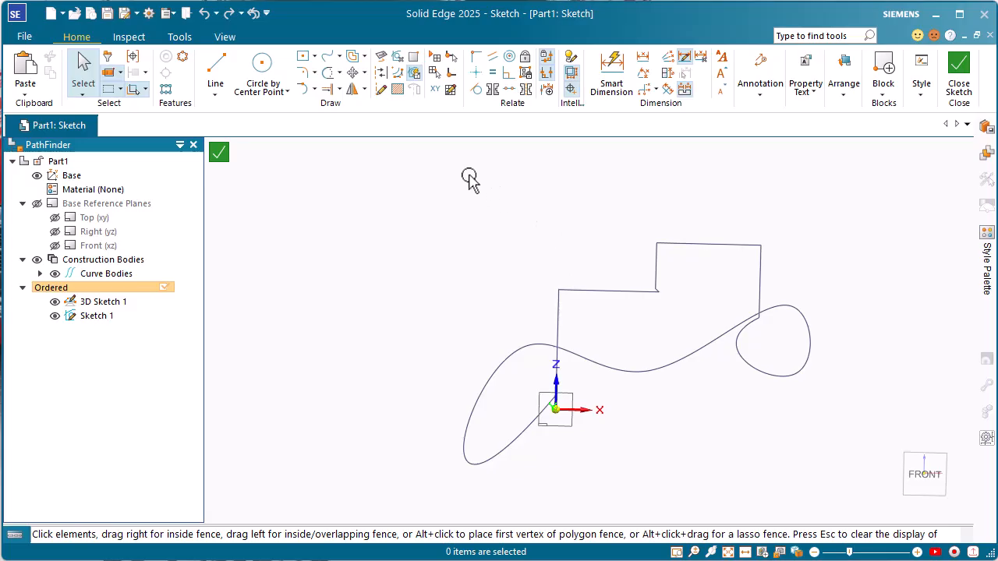
Project the 3D curve onto the front-plane sketch with Project to Sketch, using Single Wireframe selection
click(380, 62)
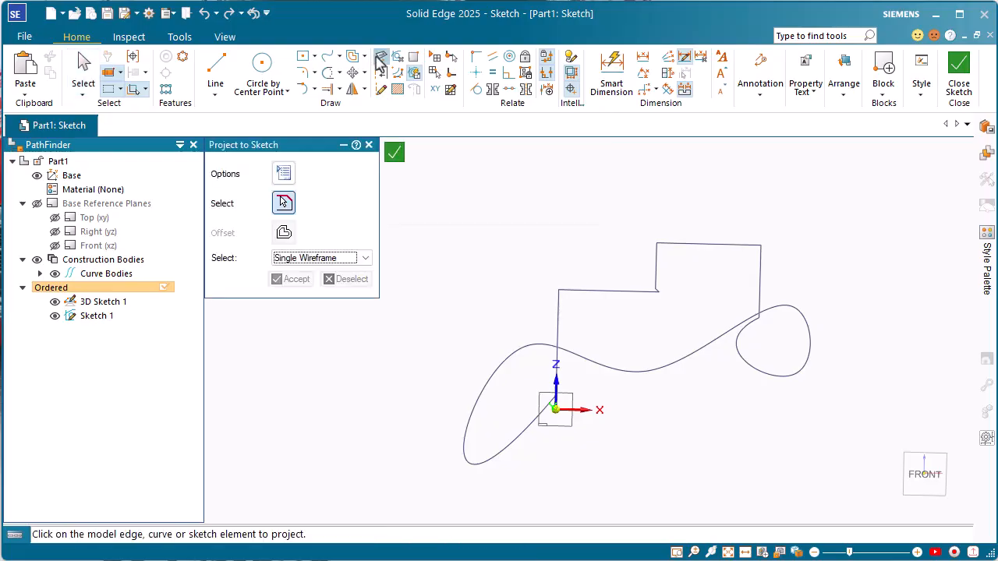
click(644, 380)
key(ctrl+i)
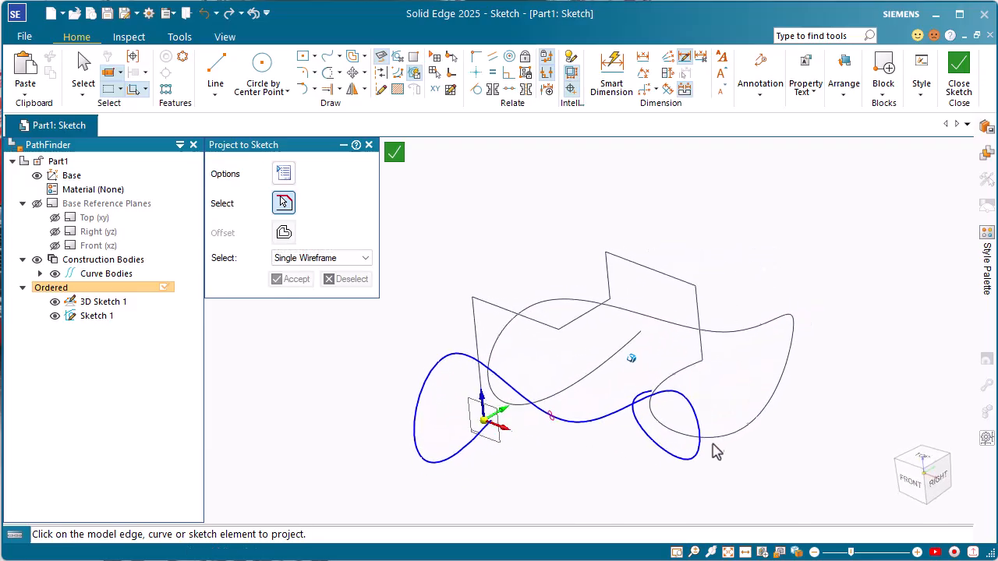